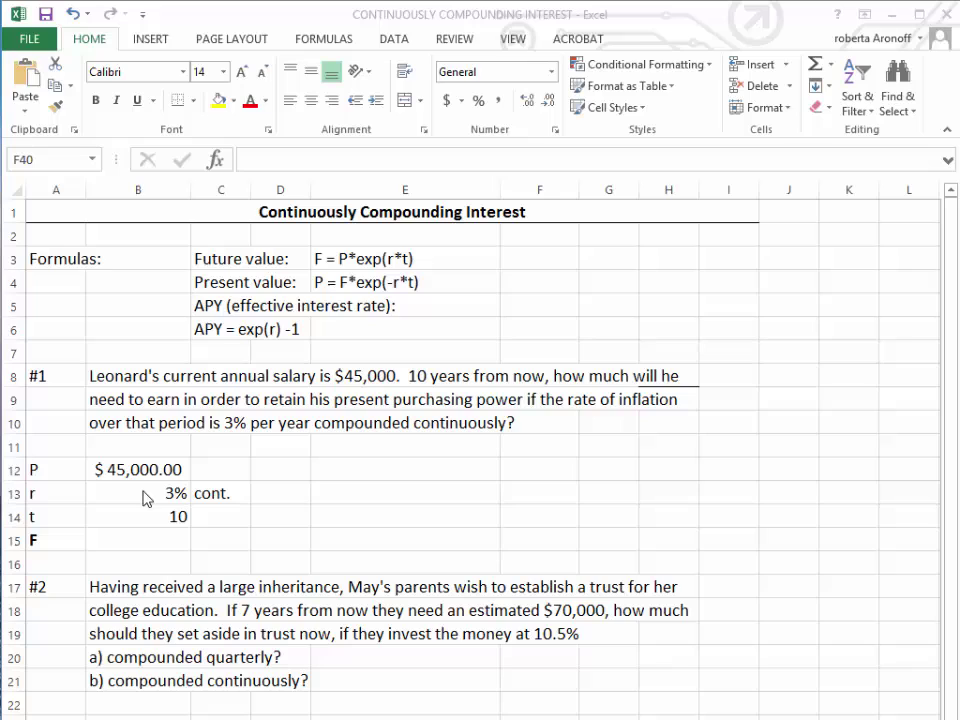
Enter =B12*EXP(B13*B14) in B15 so problem #1's future value shows $60,743.65
left_click(110, 538)
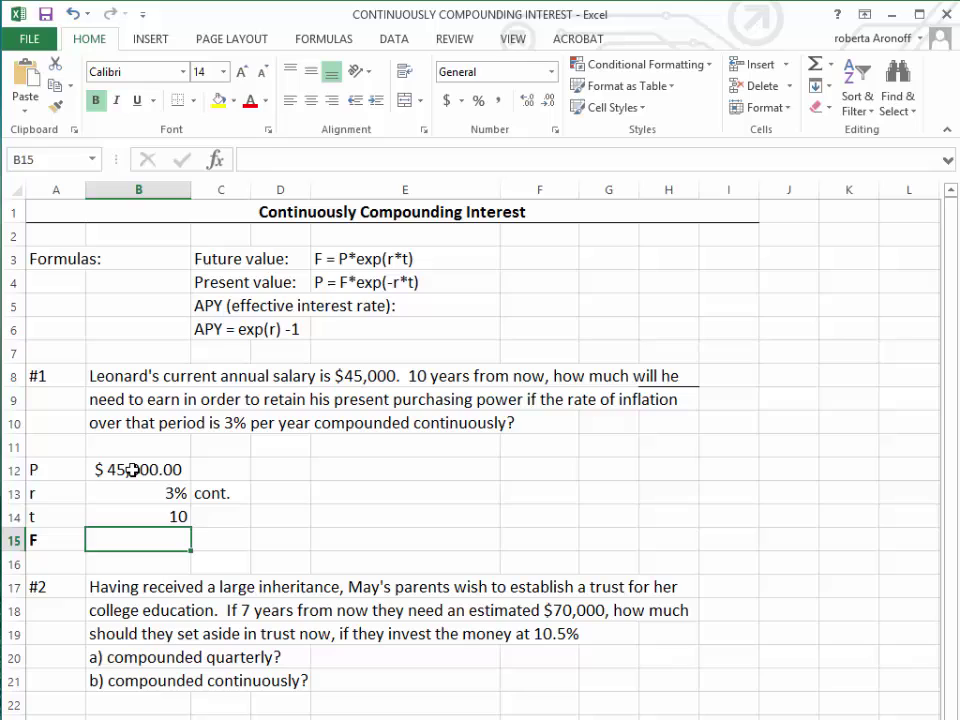
left_click(133, 469)
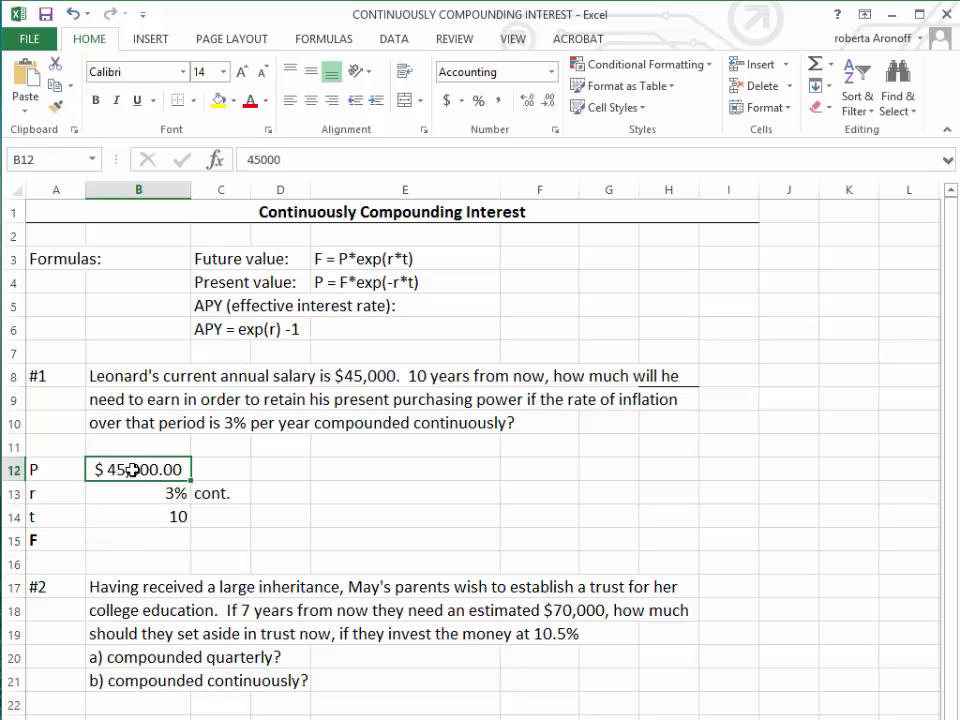
left_click(97, 538)
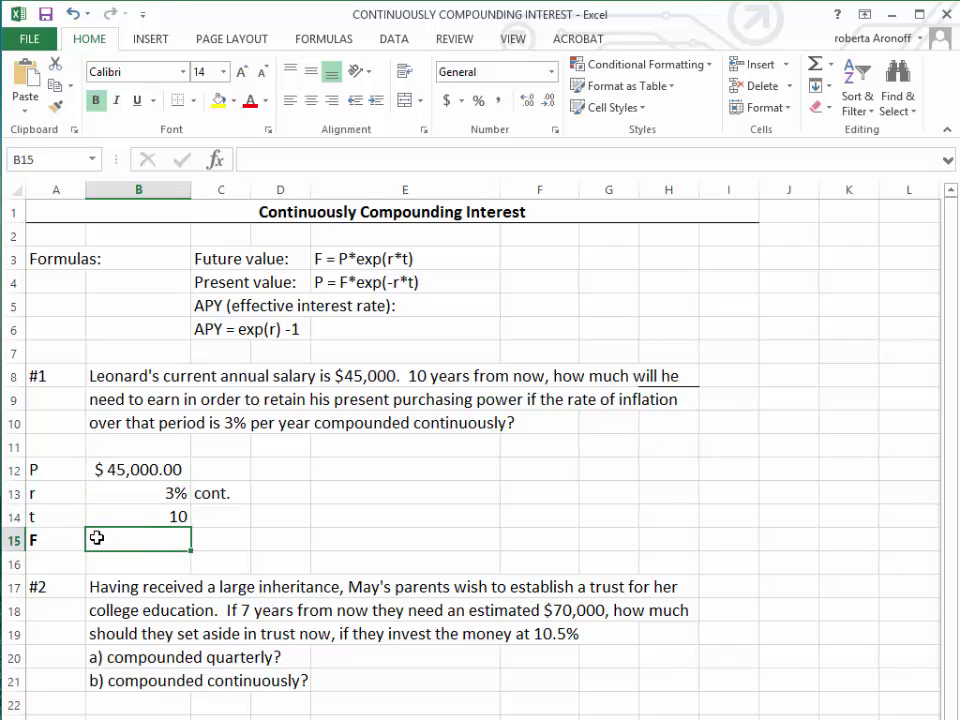
type("=")
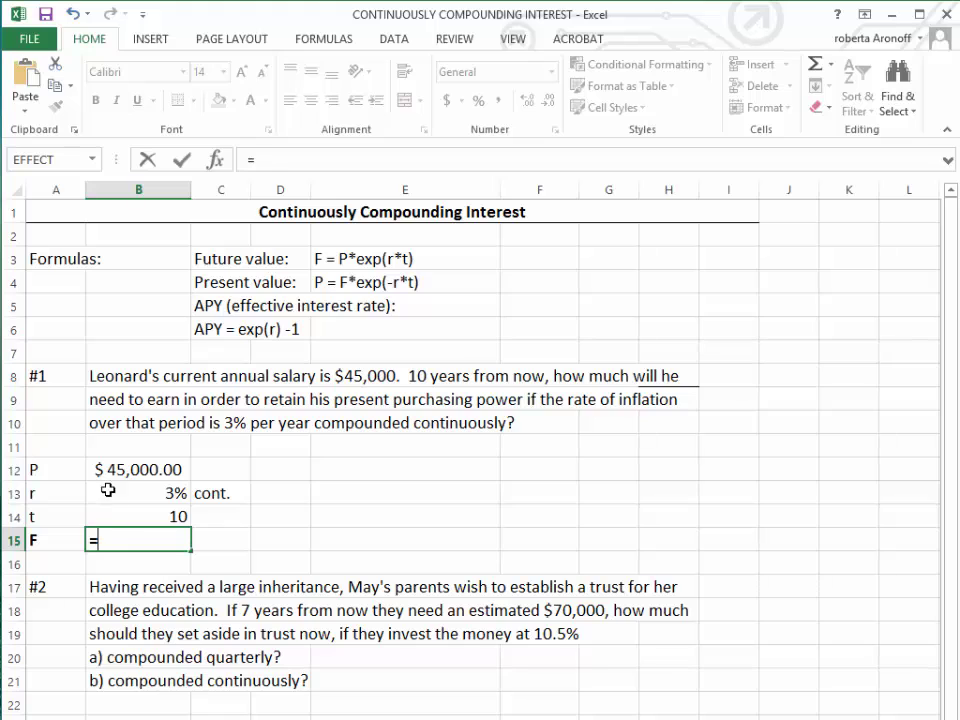
left_click(114, 469)
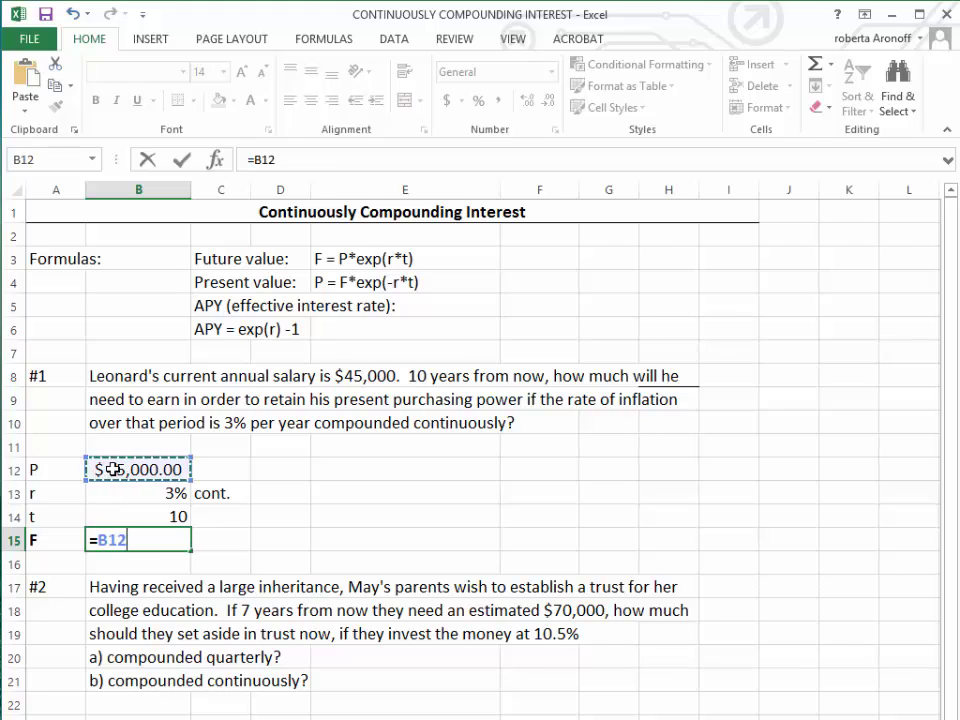
type("*")
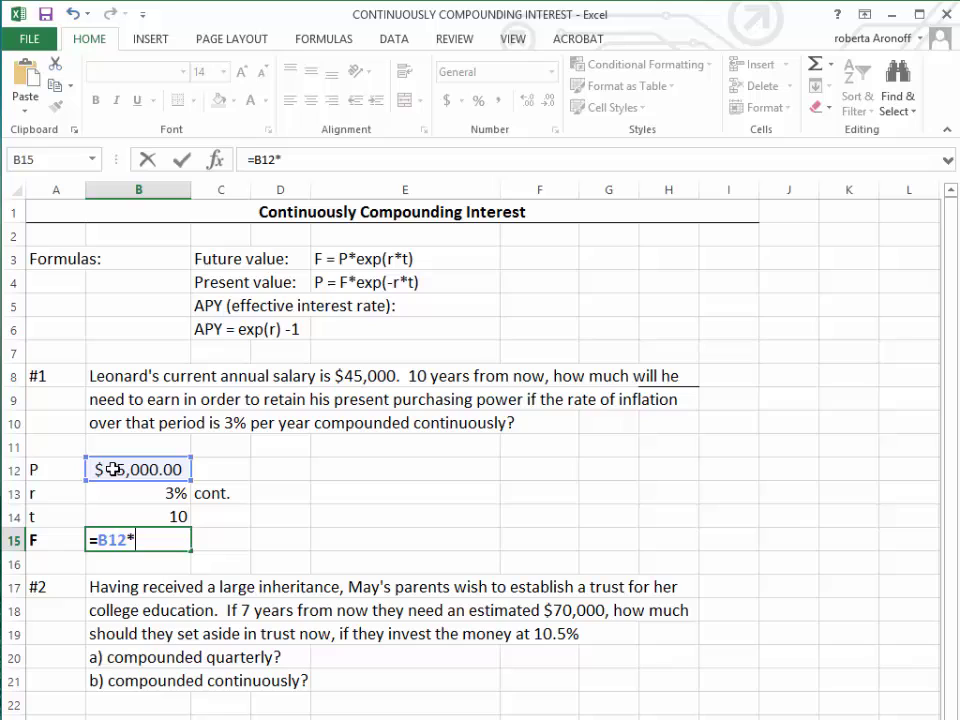
type("e")
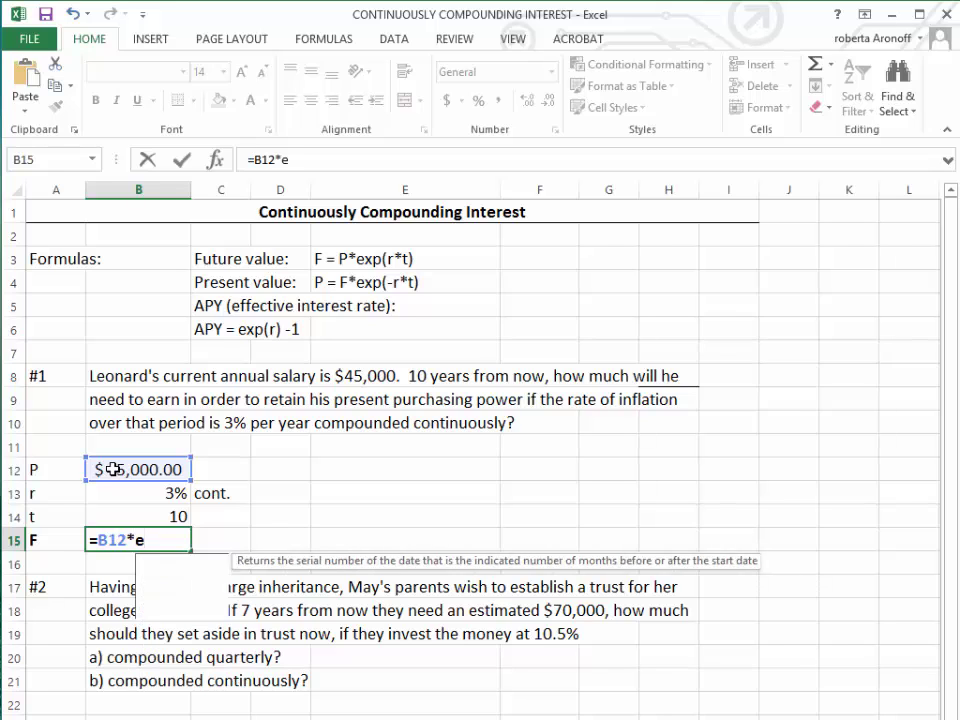
type("x")
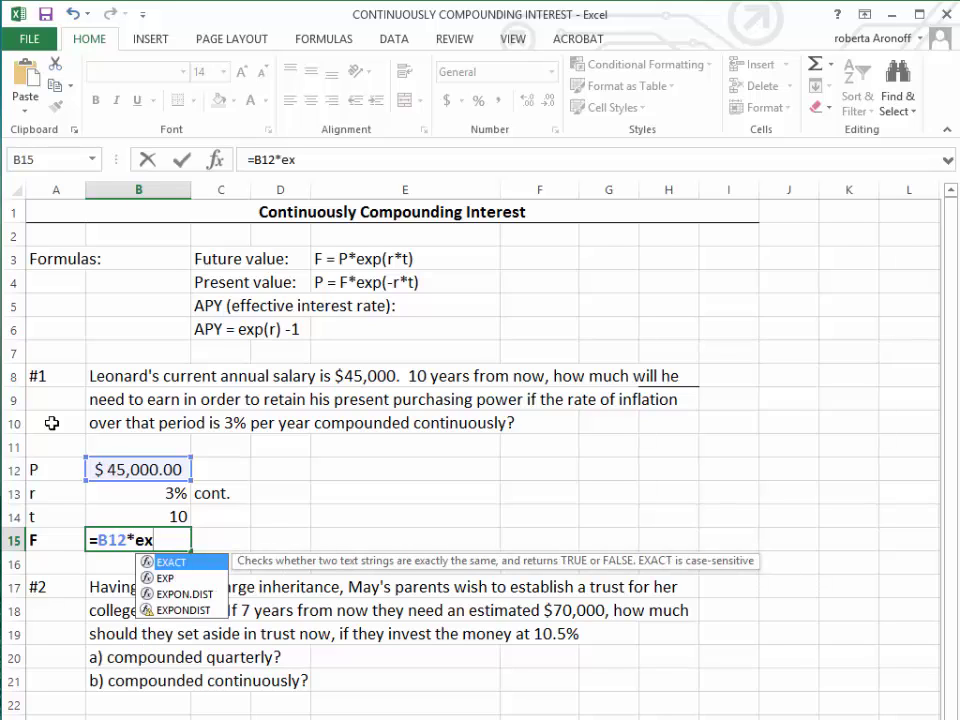
double_click(175, 577)
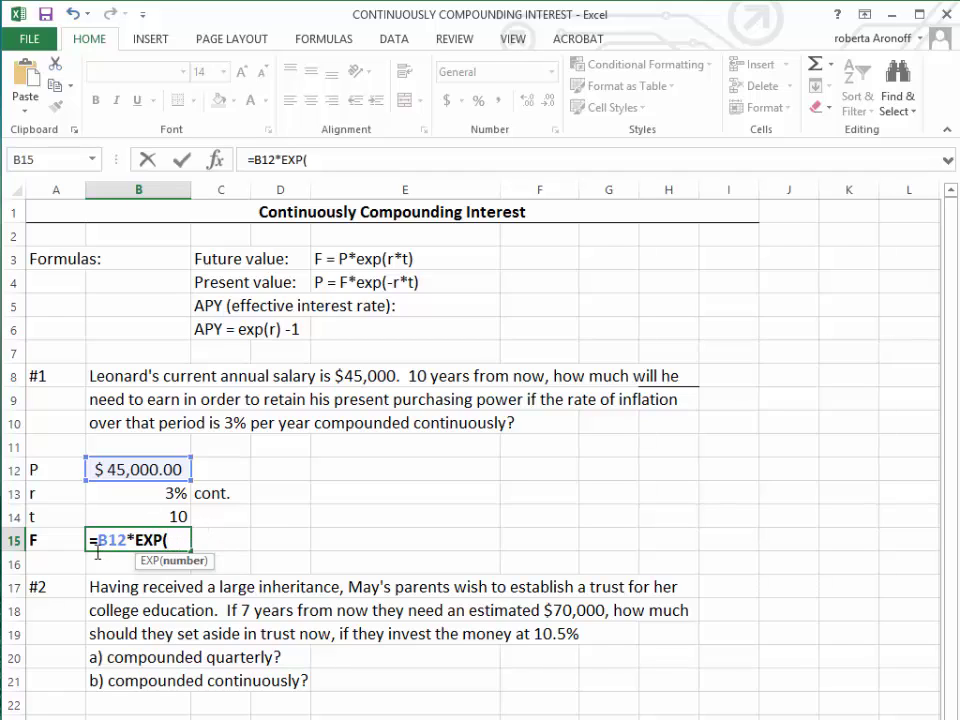
left_click(145, 495)
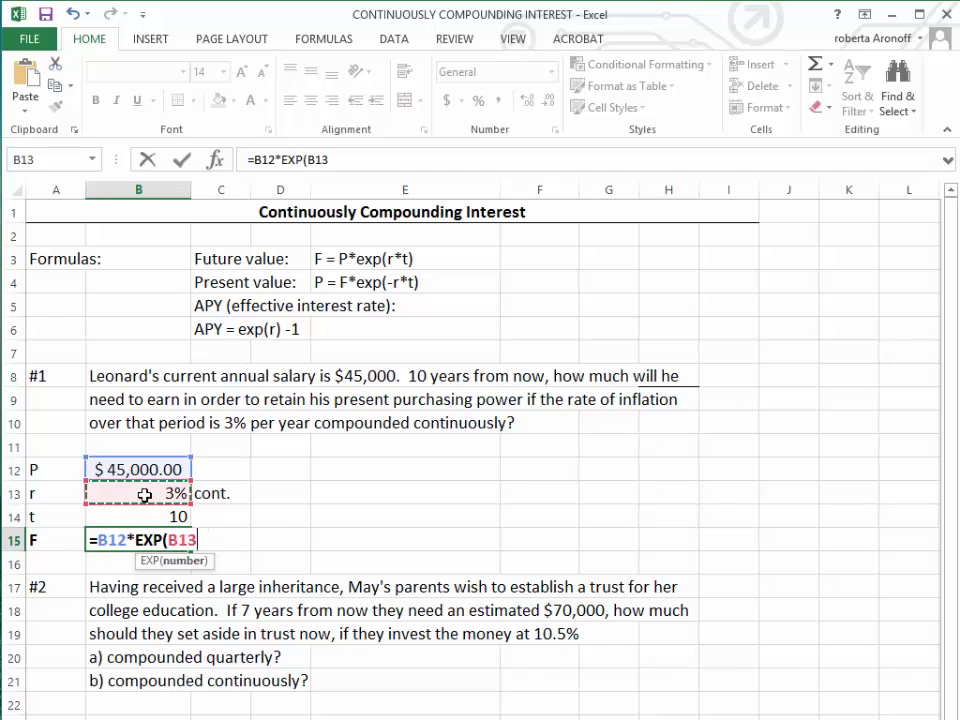
type("*")
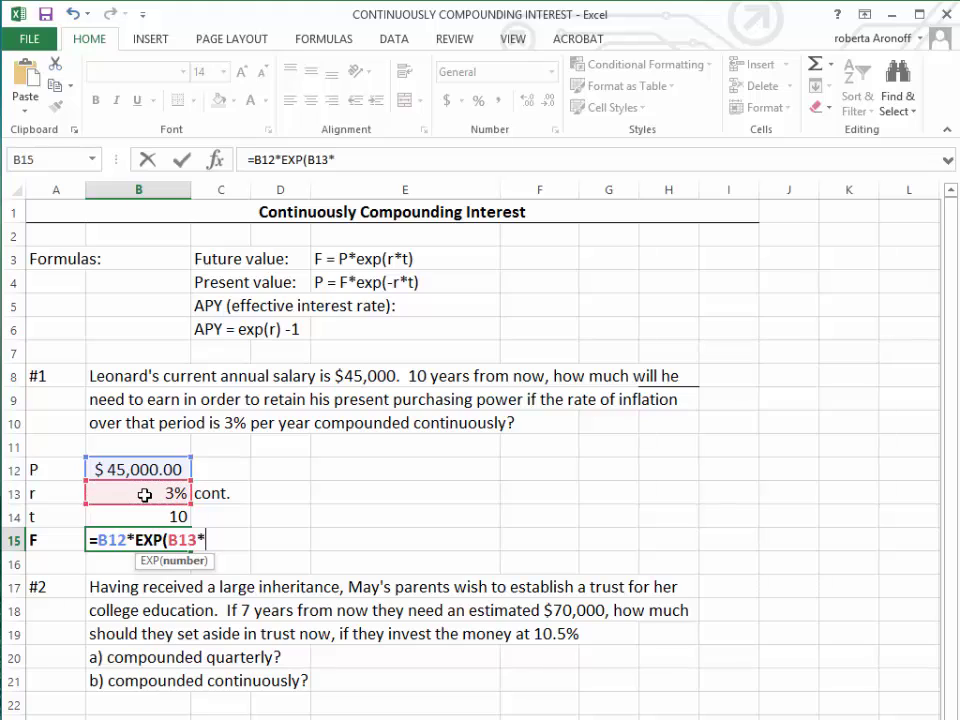
left_click(151, 514)
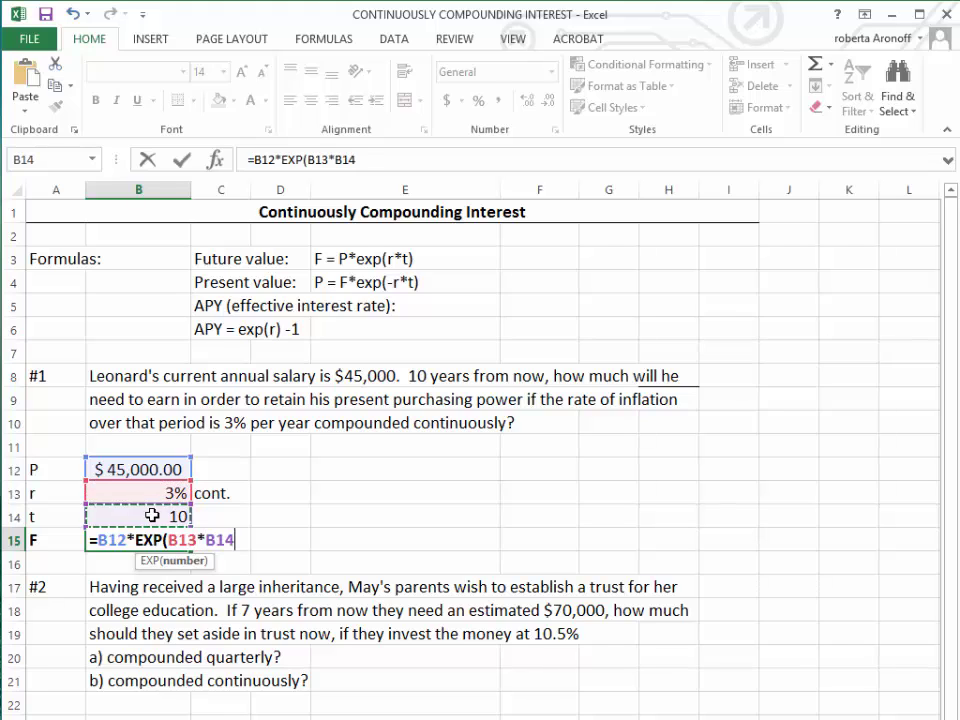
type(")")
key("Return")
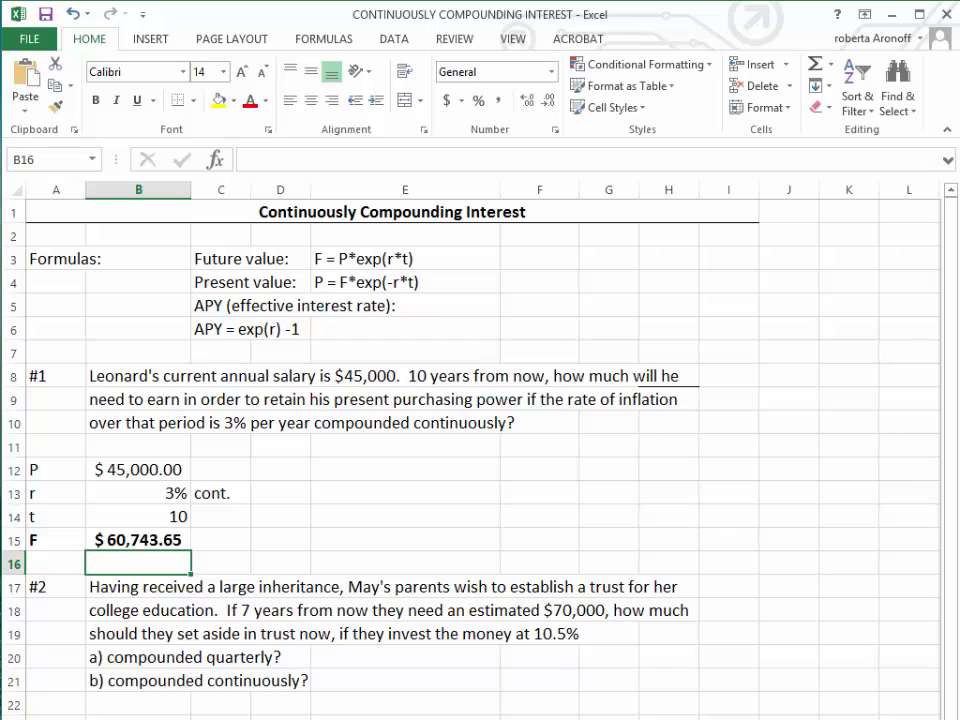
Scroll to problem #2 and check the formulas i =B24/B26 (0.02625) and n =B26*B25 (28)
scroll(470, 450, "down", 4)
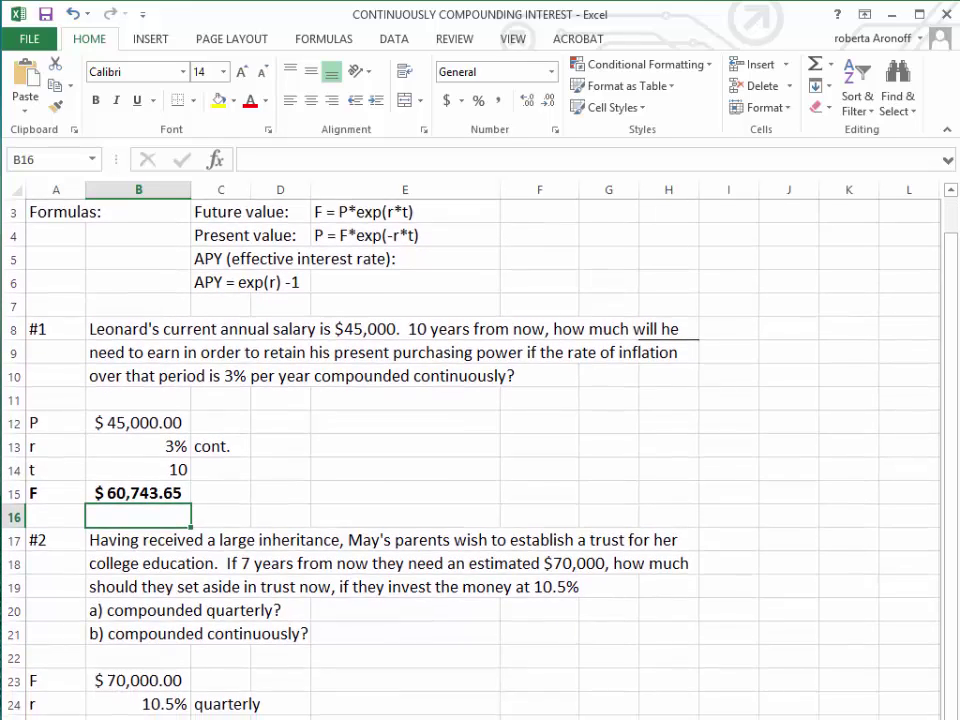
scroll(470, 450, "down", 2)
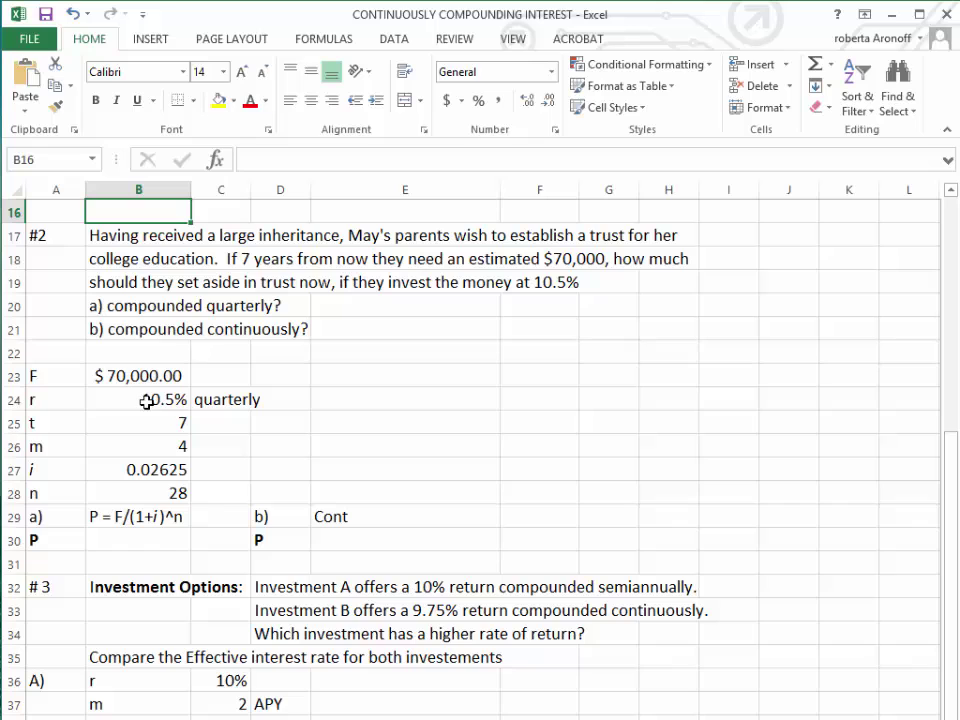
left_click(134, 469)
double_click(134, 469)
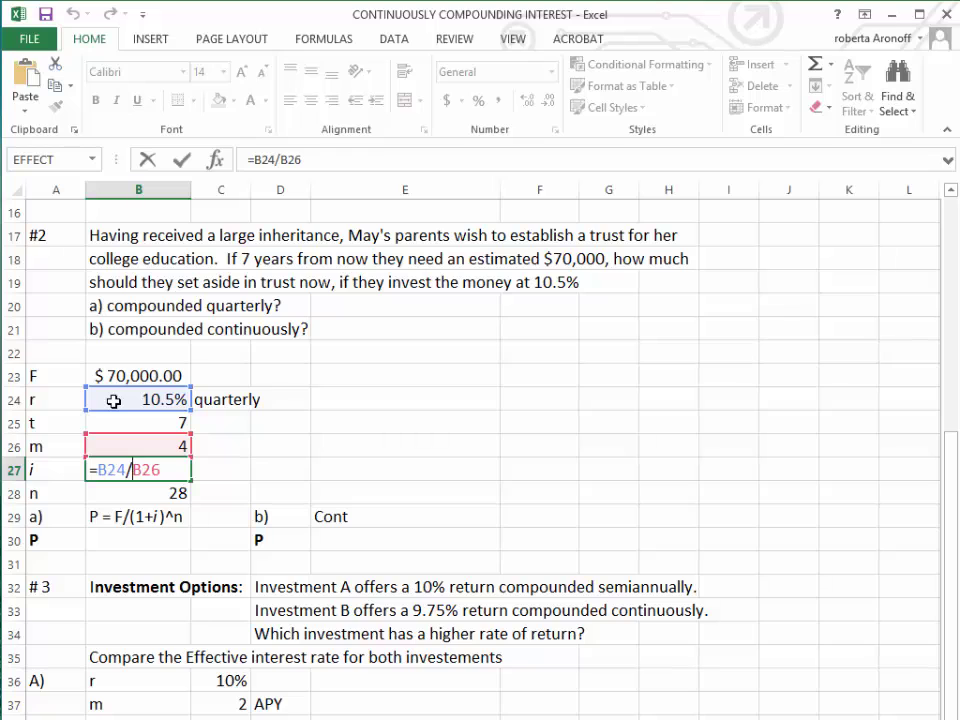
key("Return")
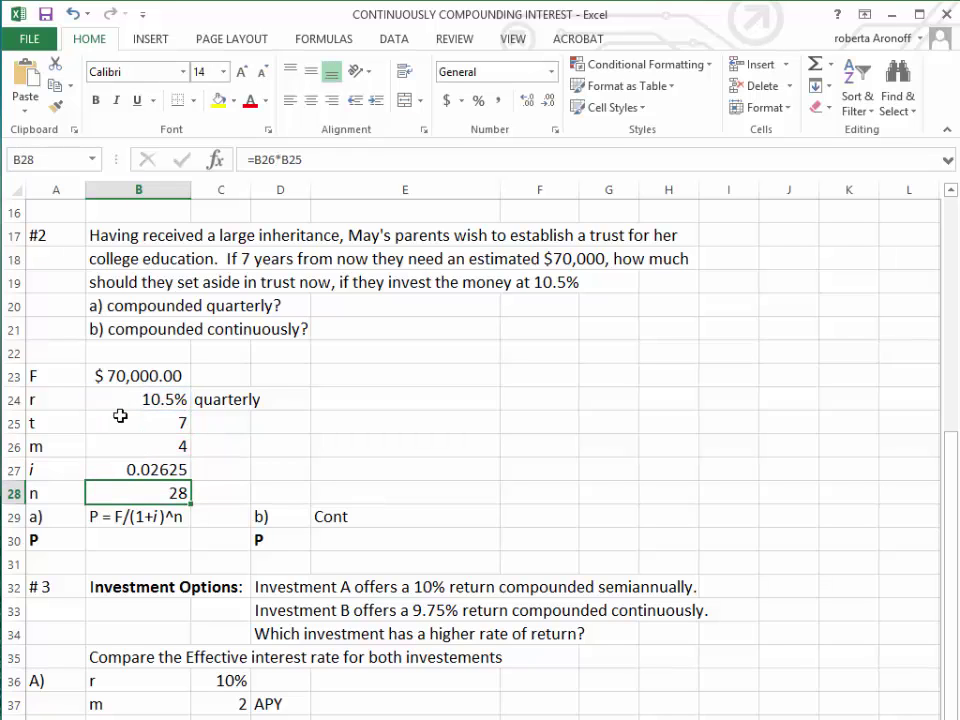
double_click(148, 493)
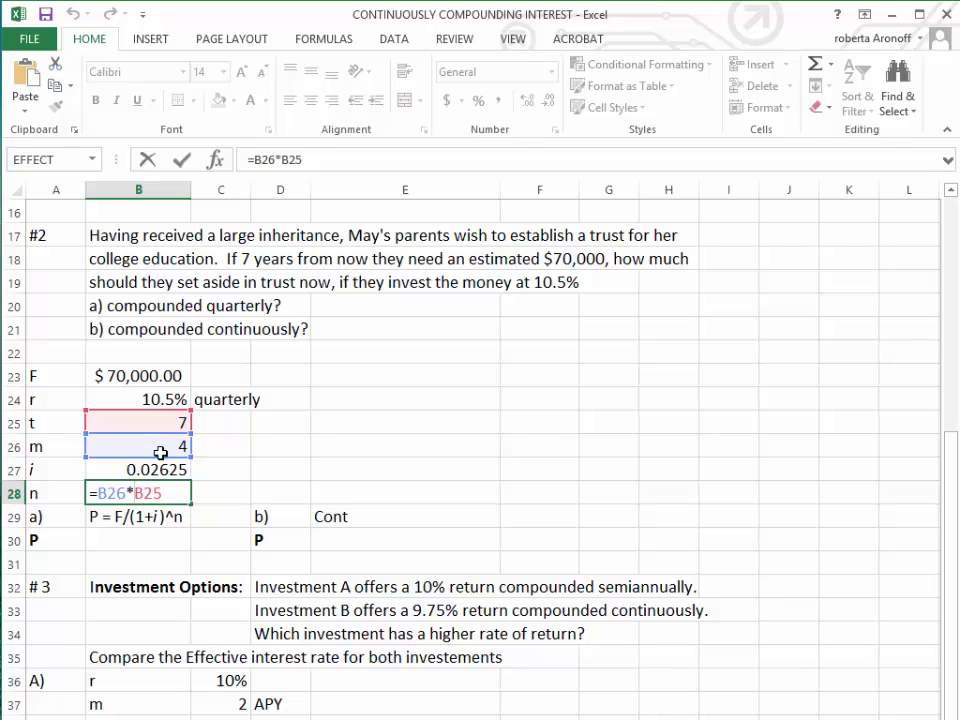
key("Return")
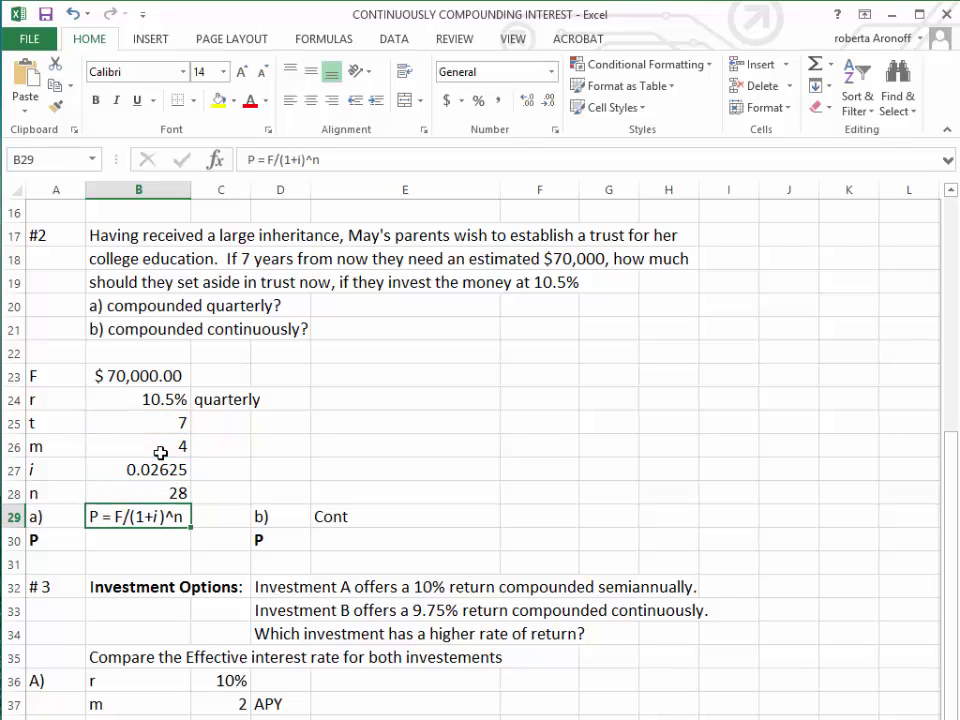
Enter the quarterly present value formula F/(1+i)^n in B30 for part a)
left_click(105, 539)
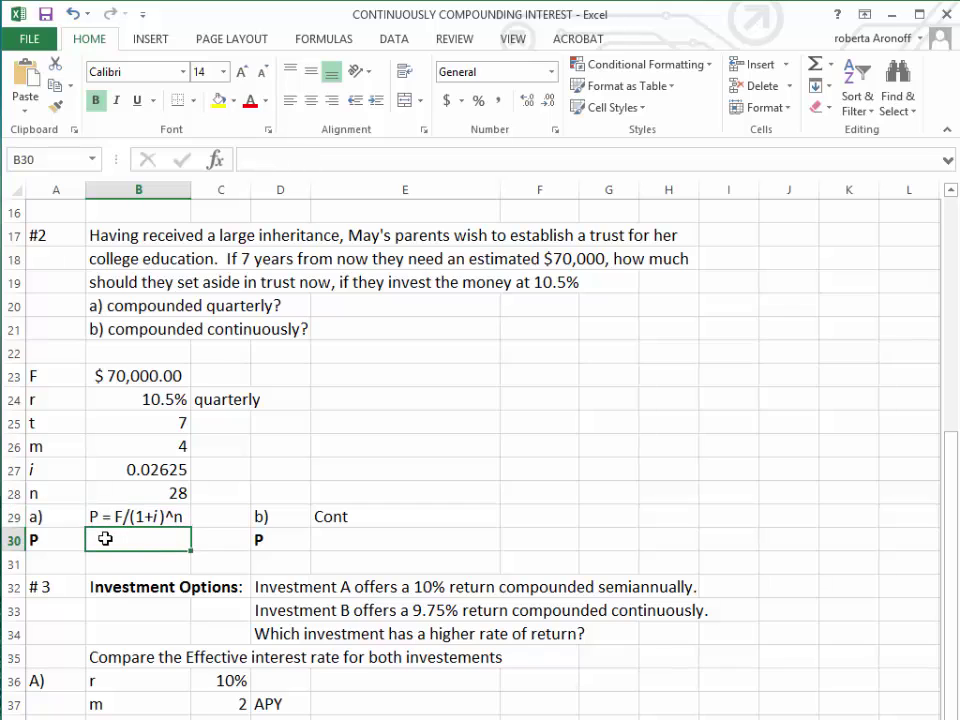
type("=")
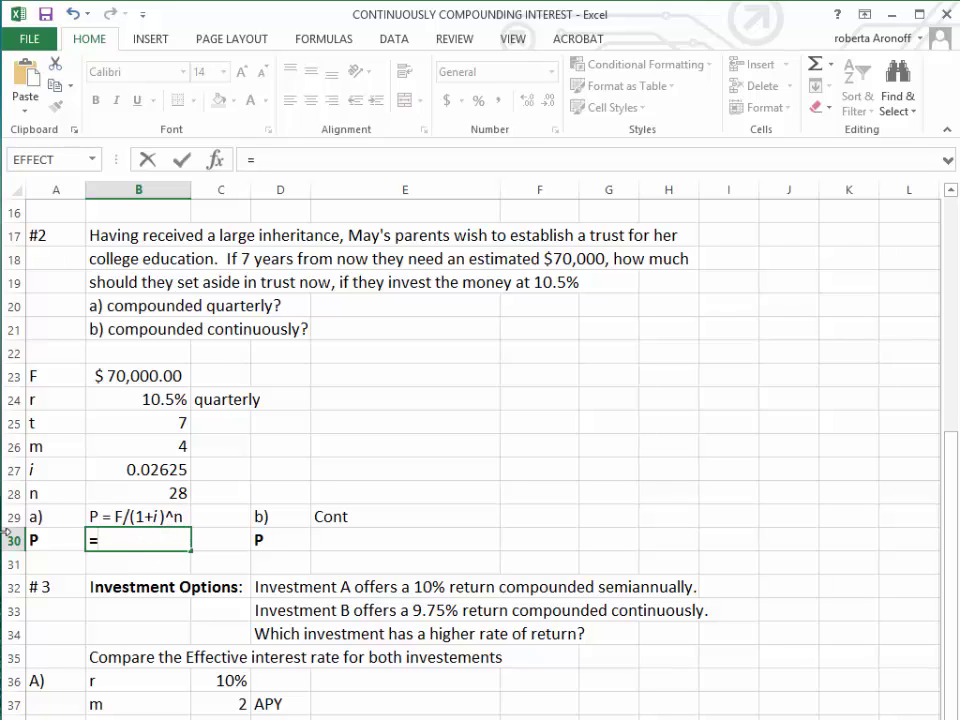
left_click(100, 377)
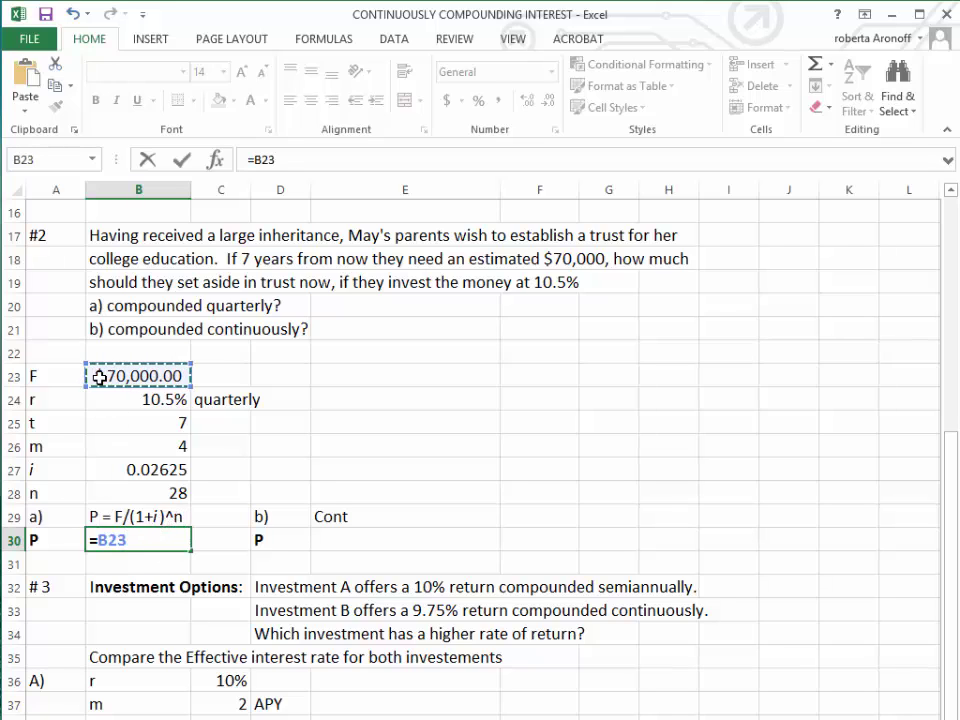
type("/(1")
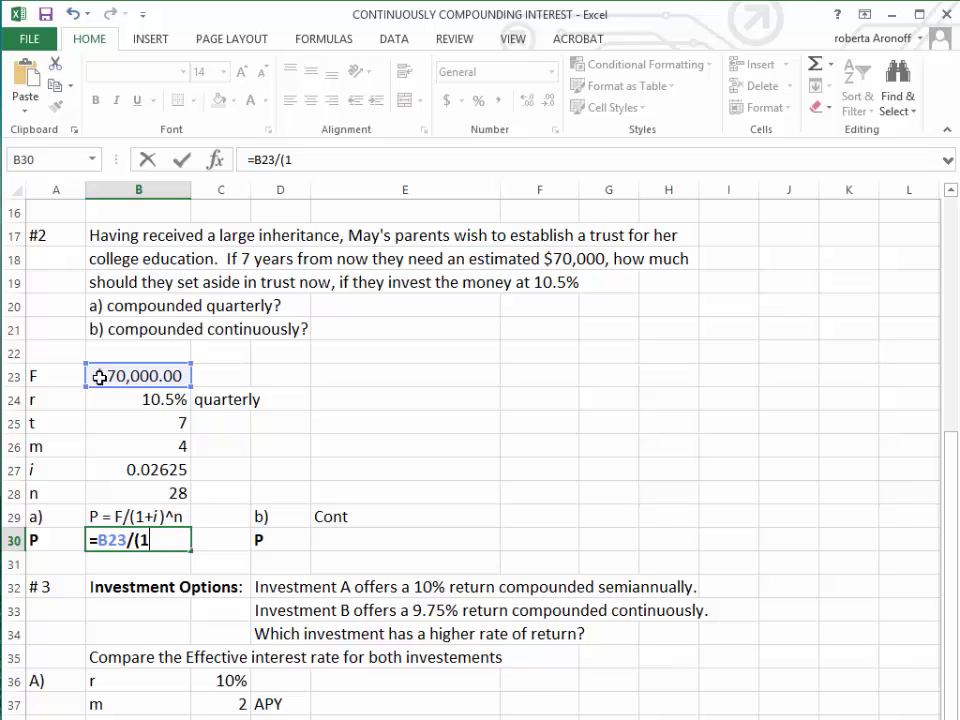
type("+")
left_click(90, 467)
type(")")
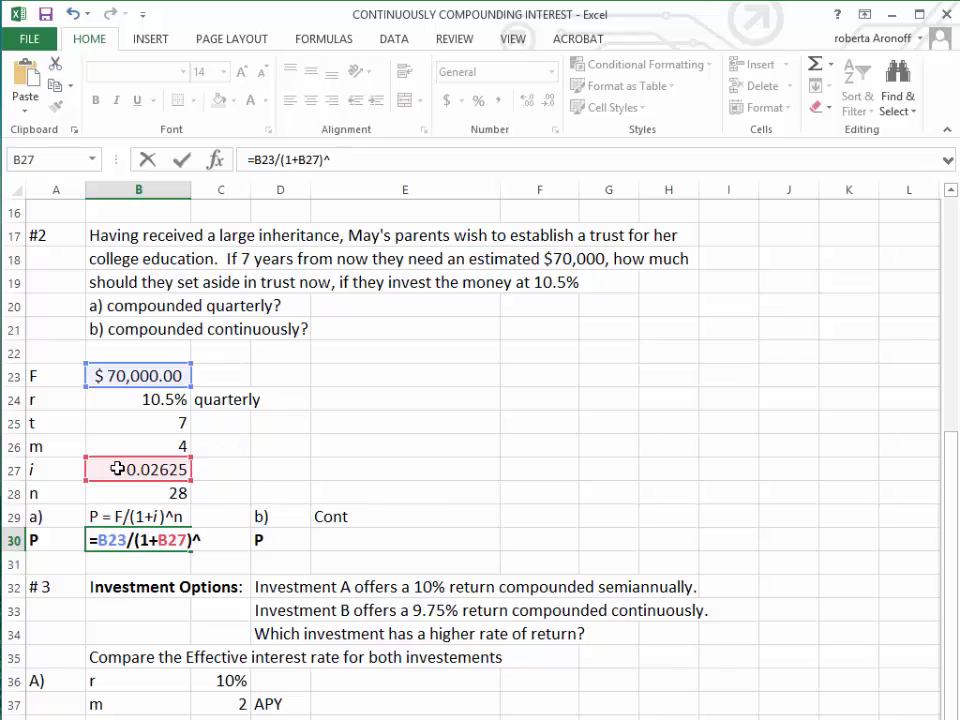
type("^")
left_click(143, 491)
key("Return")
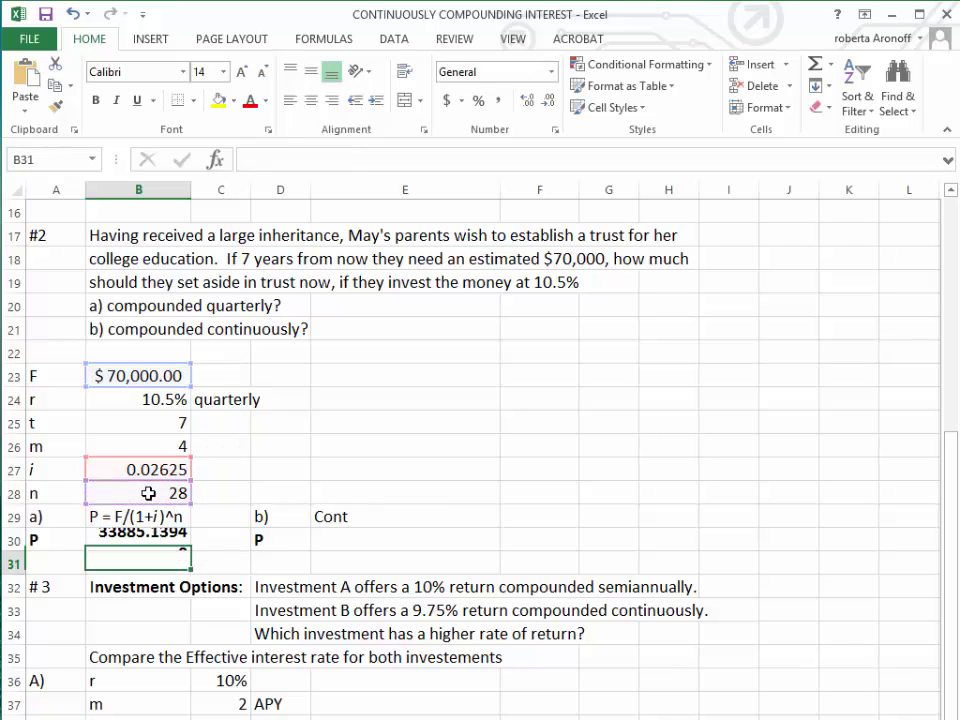
Format the quarterly present value as Accounting currency, showing $33,885.14
left_click(120, 540)
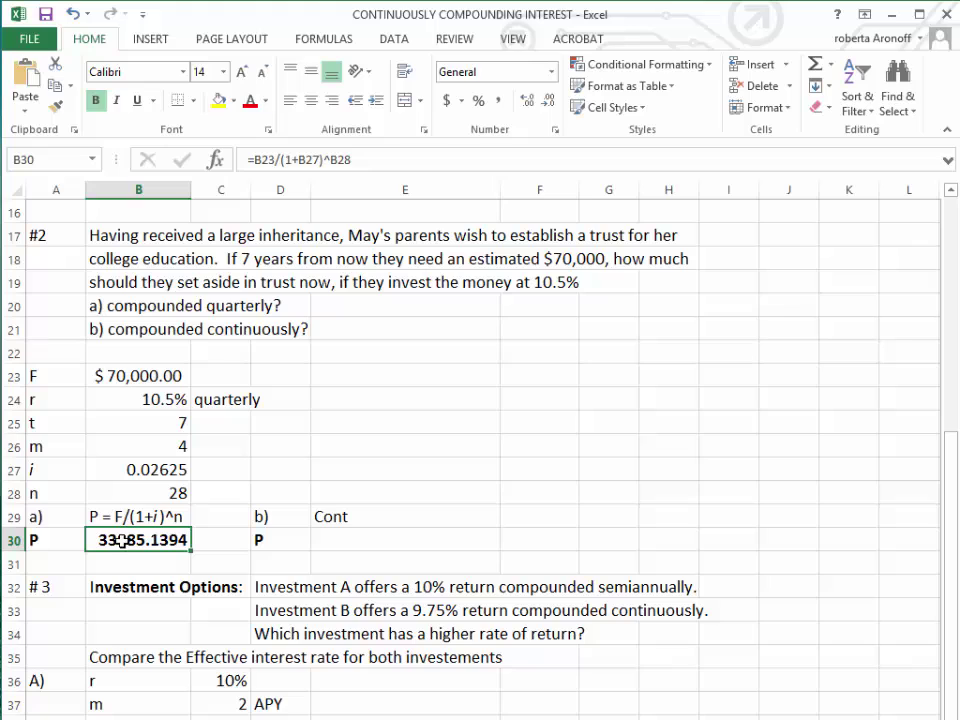
left_click(447, 100)
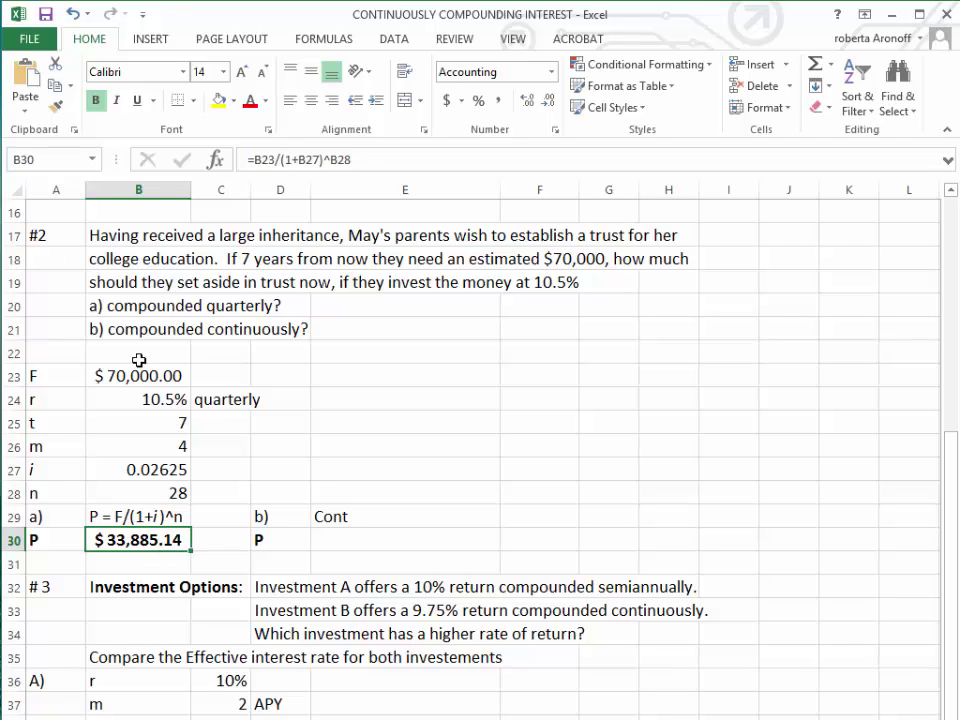
left_click(351, 538)
left_click_drag(957, 595, 948, 350)
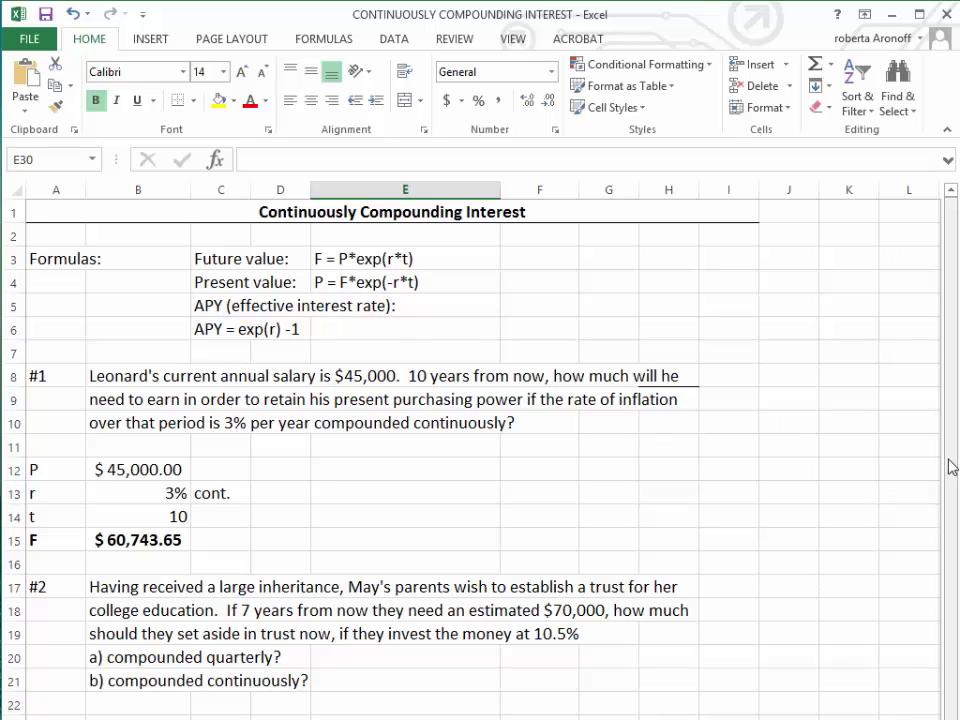
Enter =B23*EXP(-B24*B25) in E30 and format it as Accounting, showing $33,565.38
left_click_drag(952, 466, 952, 639)
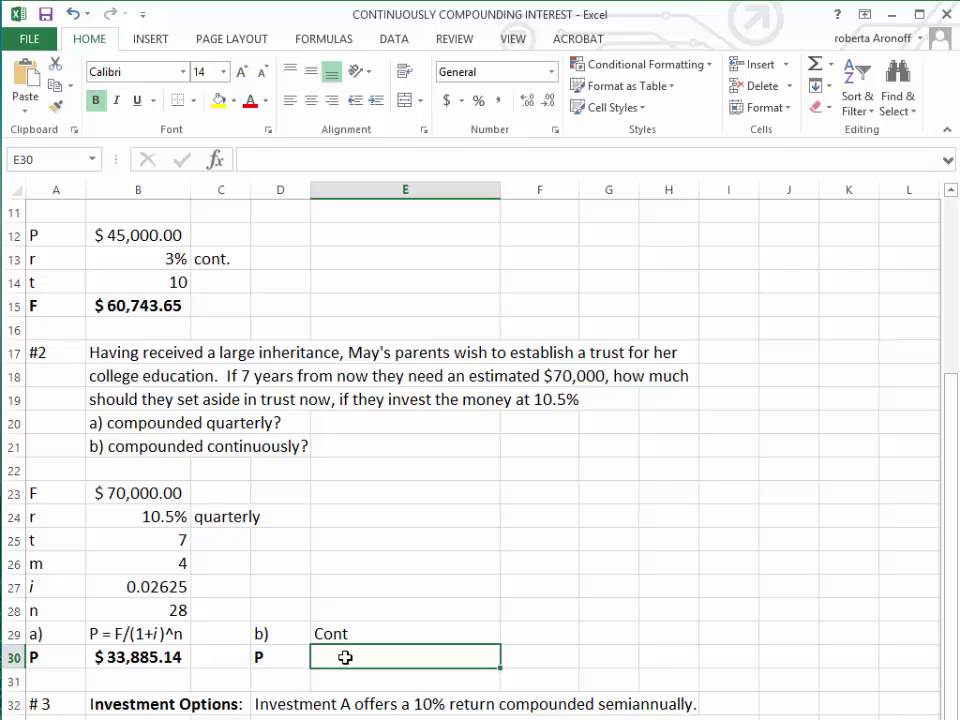
type("=")
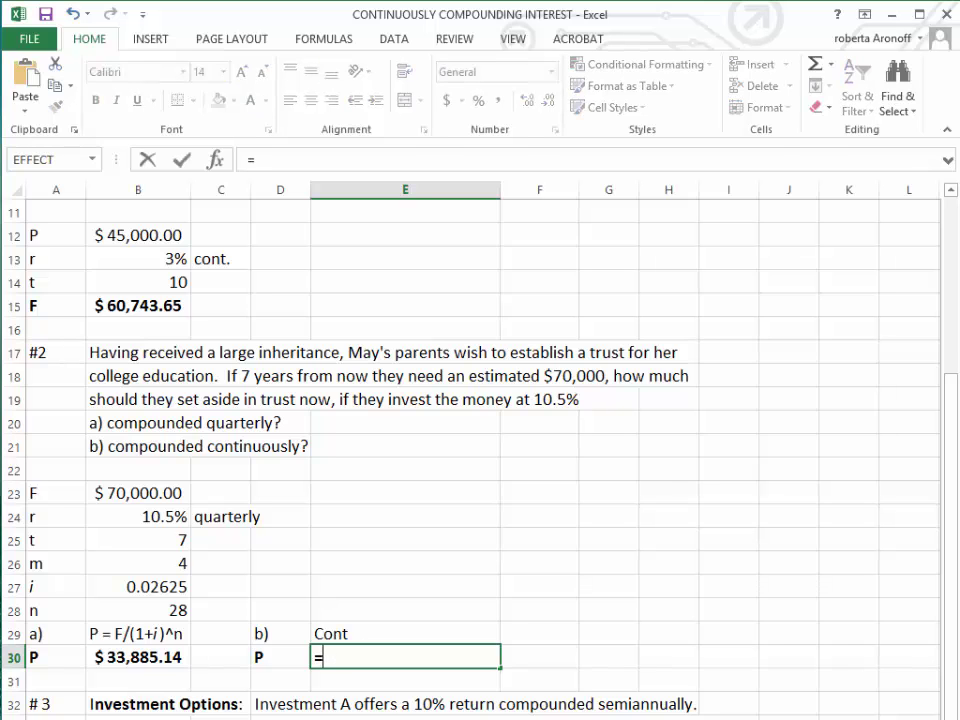
scroll(242, 492, "down", 1)
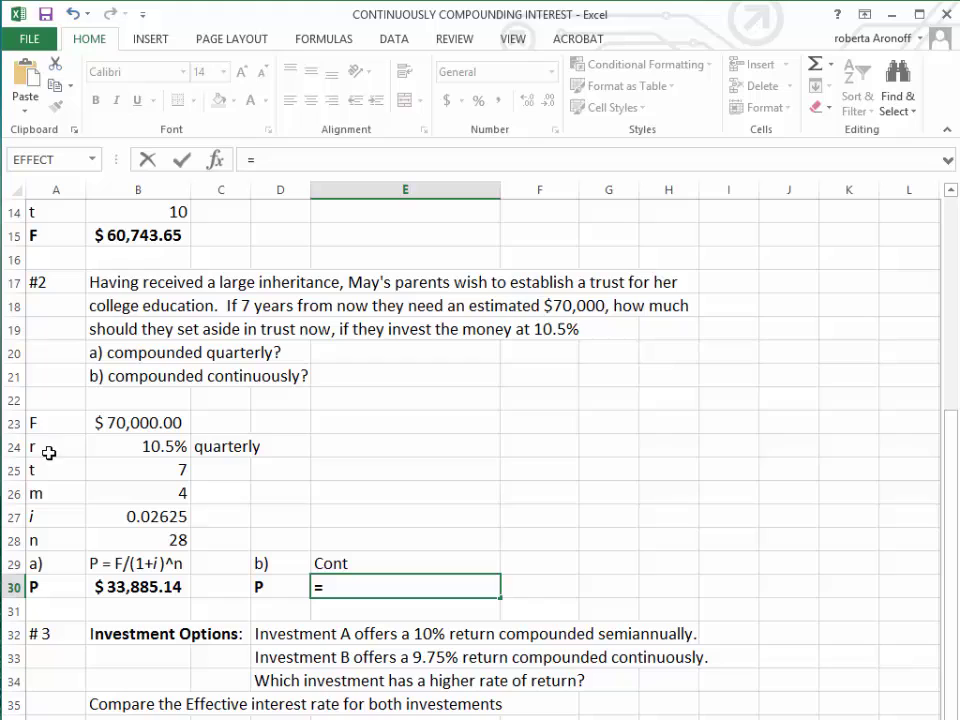
left_click(112, 423)
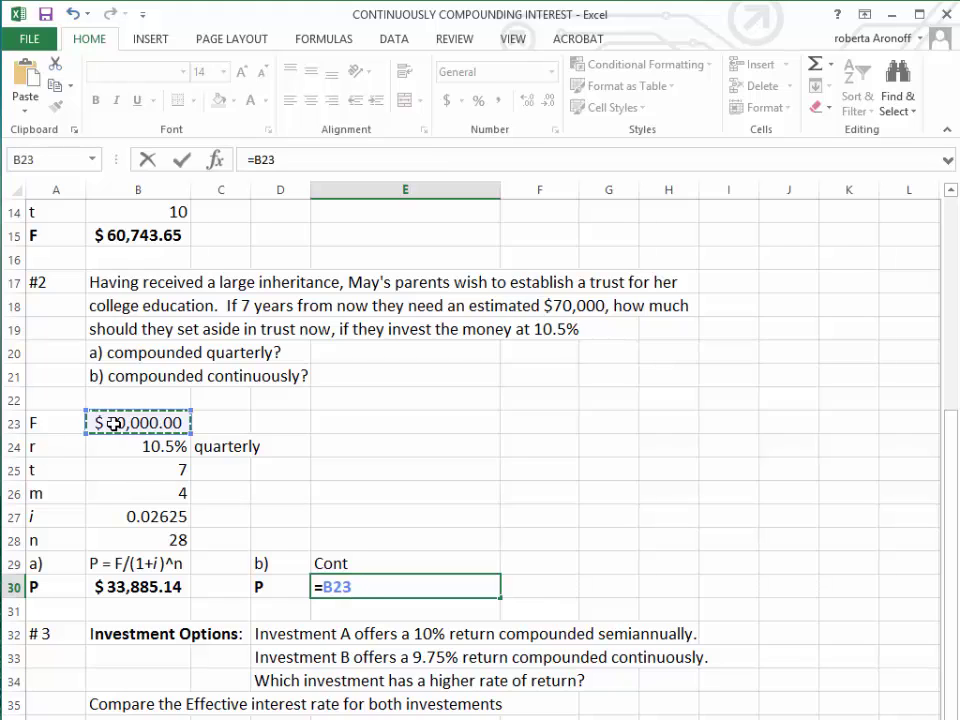
type("*")
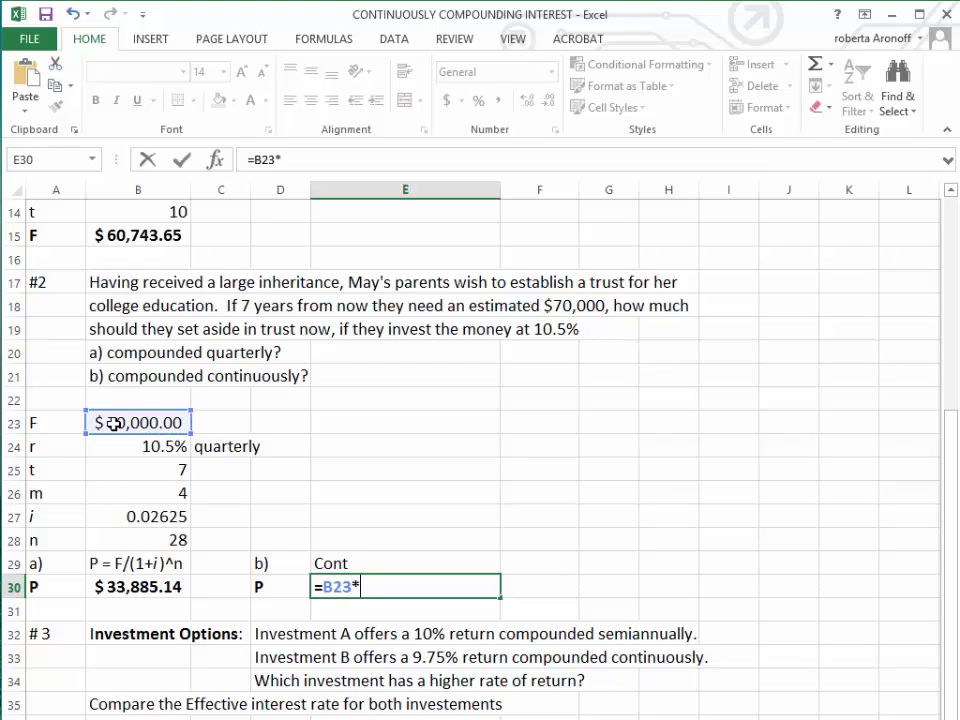
type("ex")
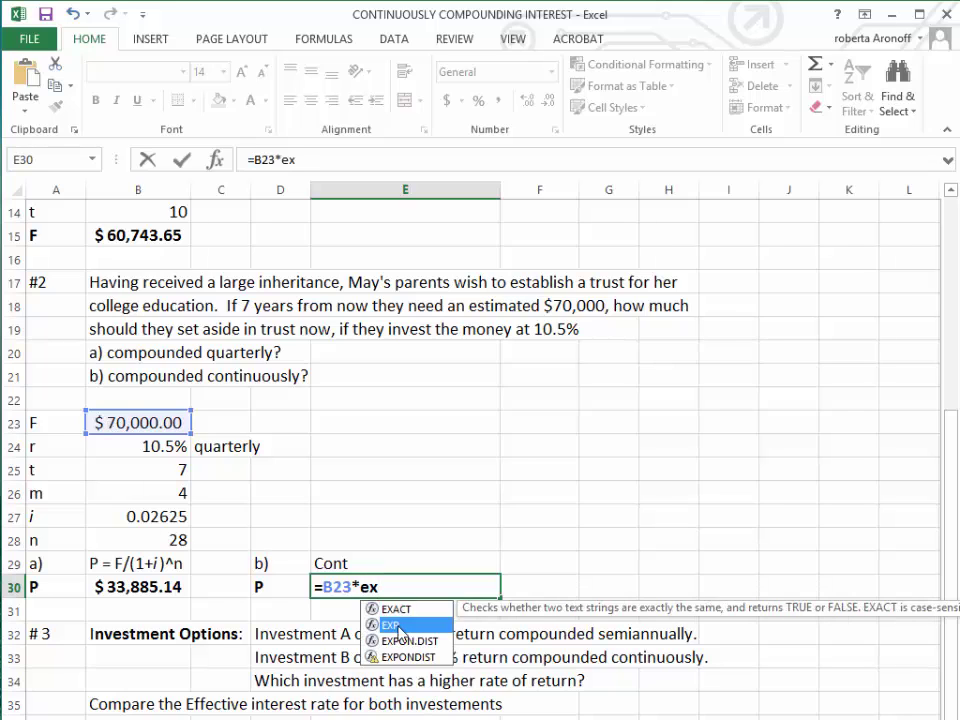
double_click(390, 624)
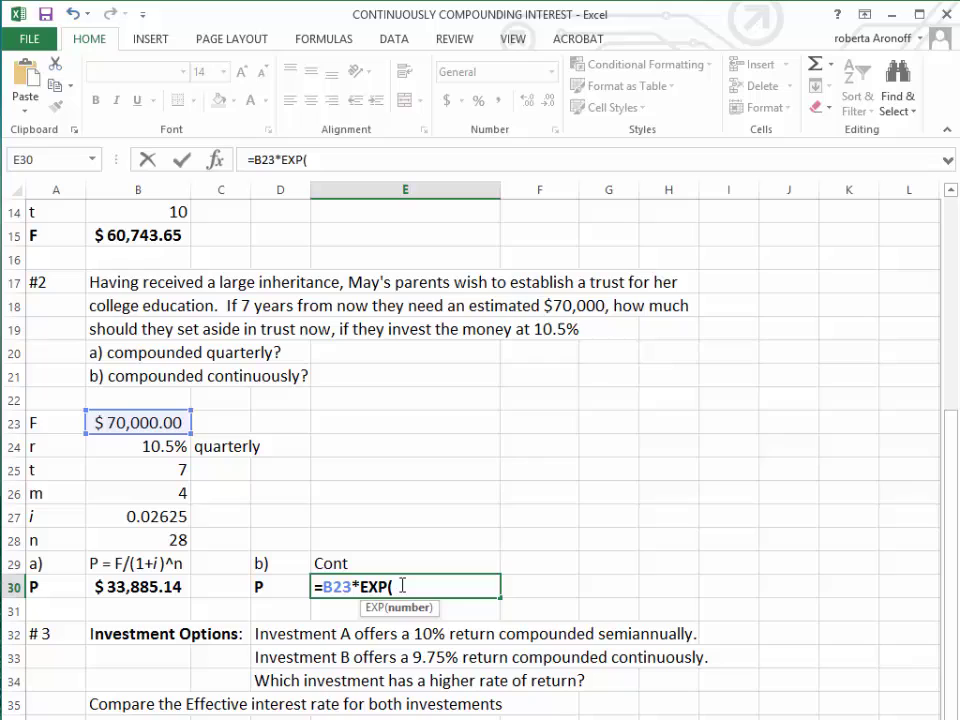
left_click(138, 449)
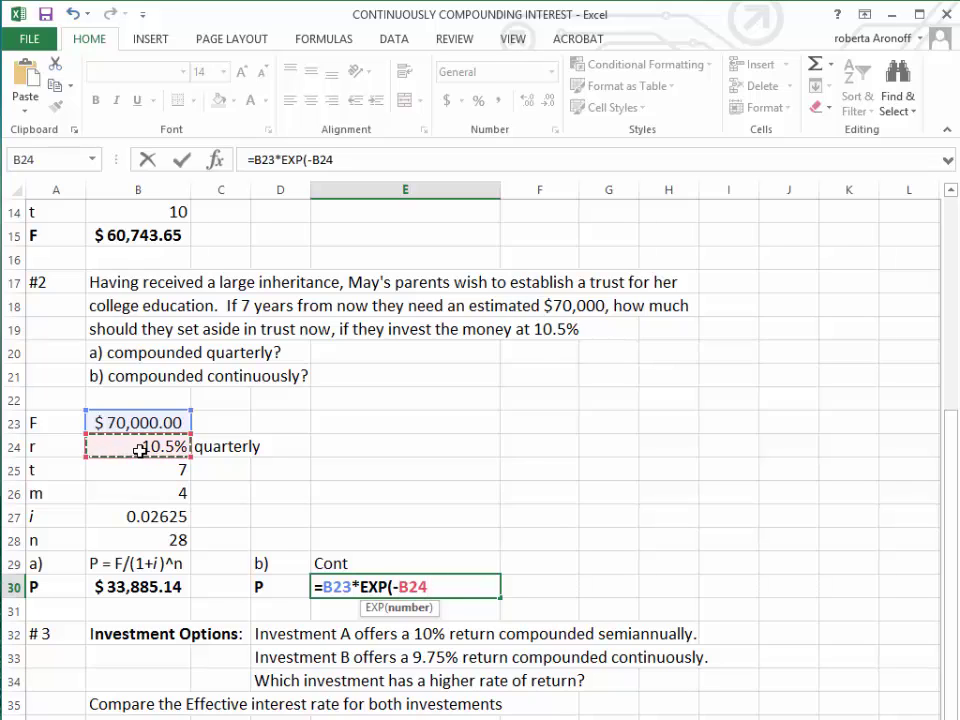
type("*")
left_click(144, 469)
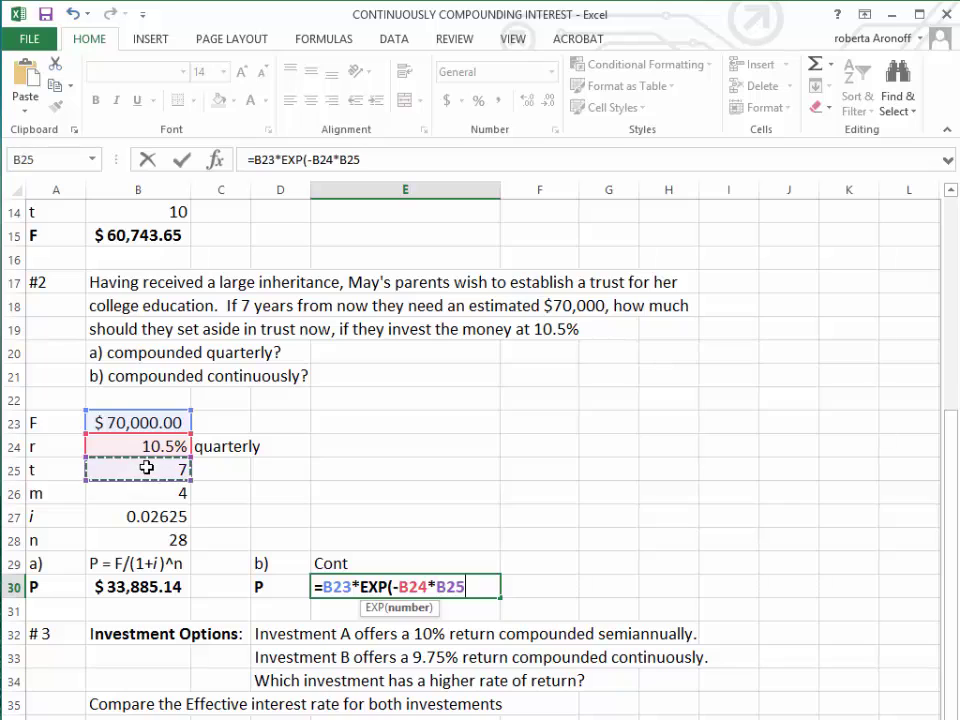
type(")")
key("Return")
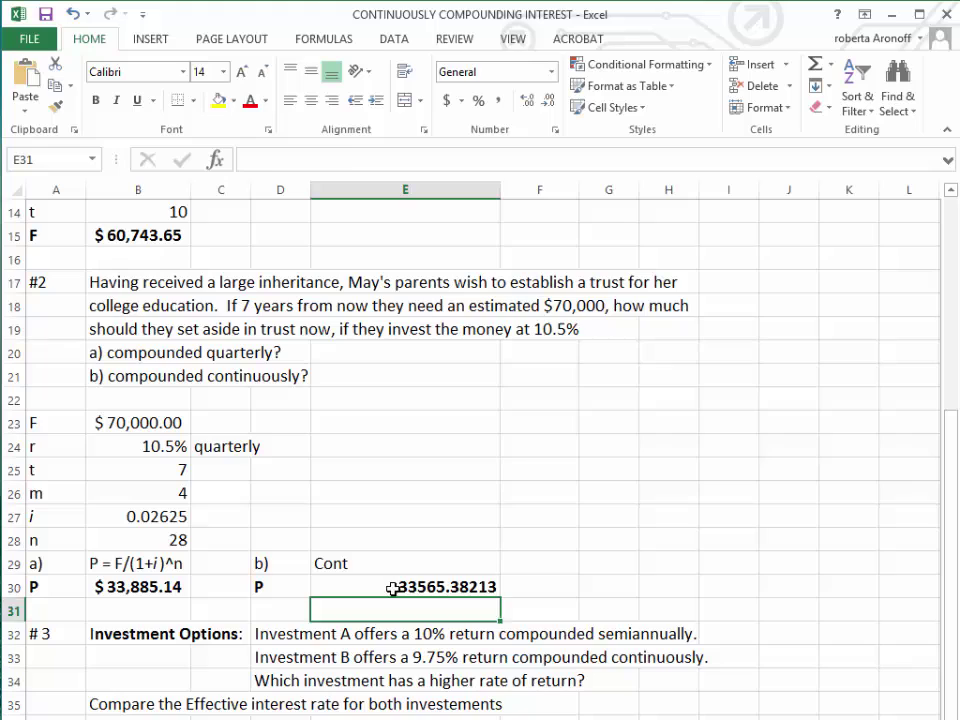
left_click(392, 588)
left_click(447, 100)
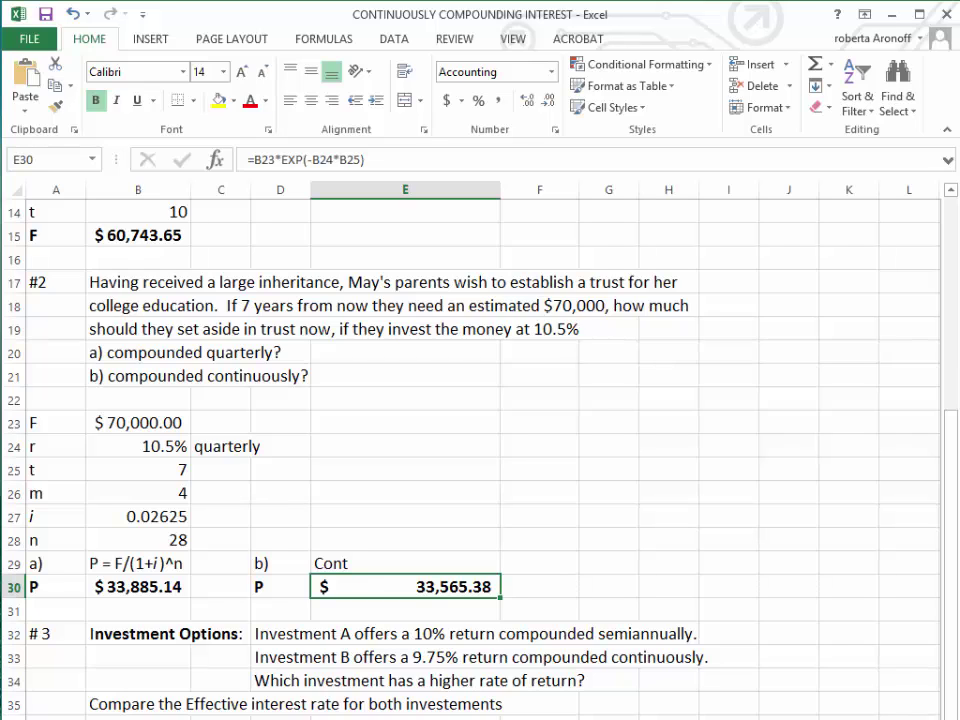
scroll(470, 450, "down", 2)
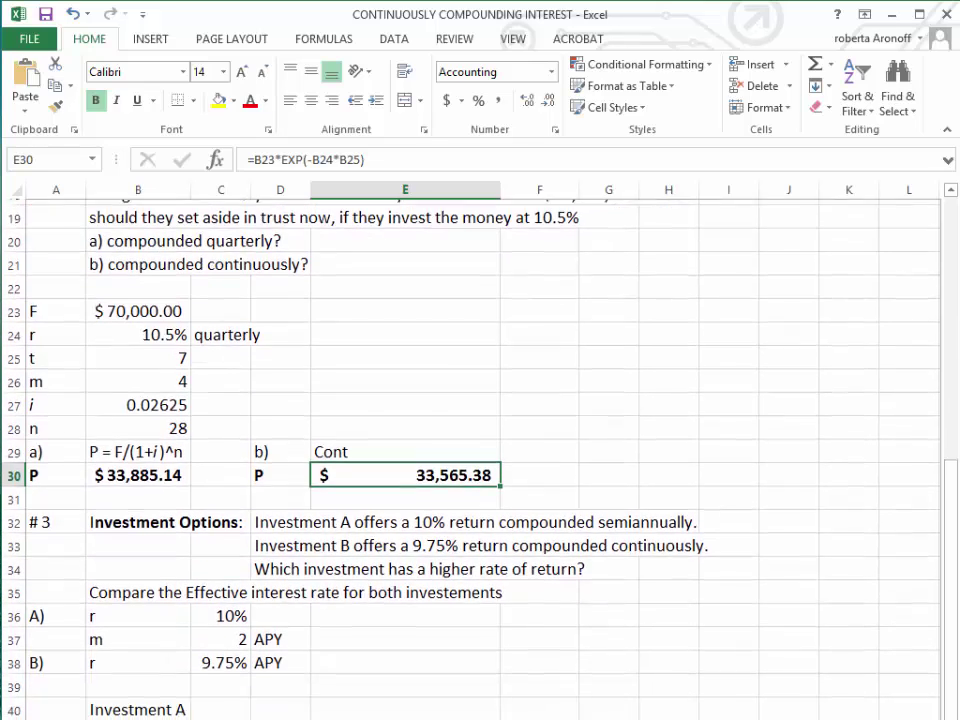
scroll(470, 450, "down", 2)
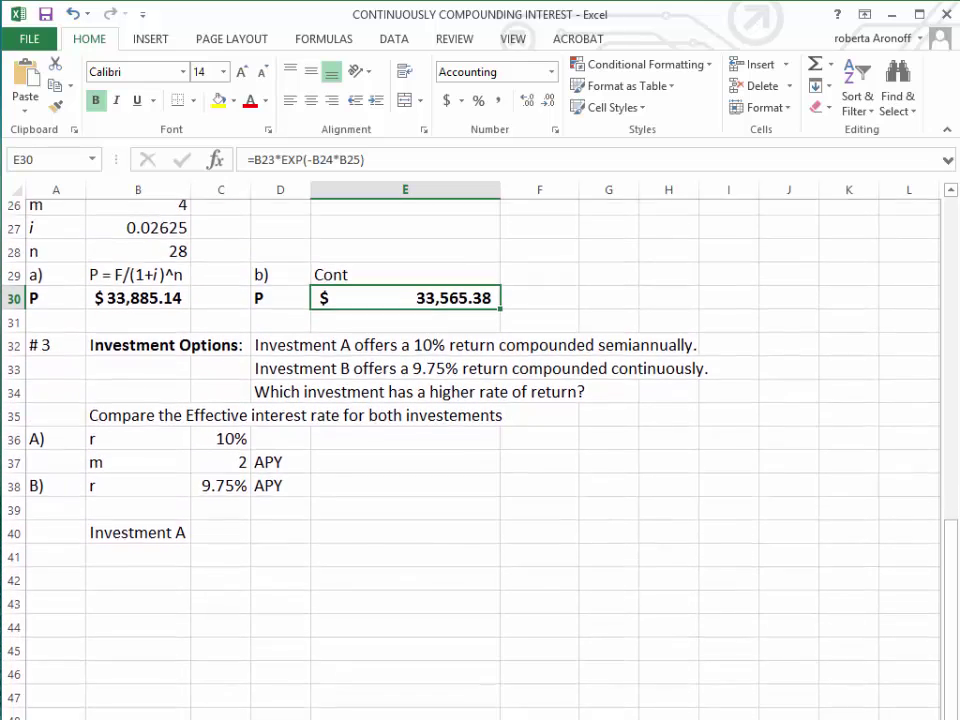
scroll(726, 407, "down", 1)
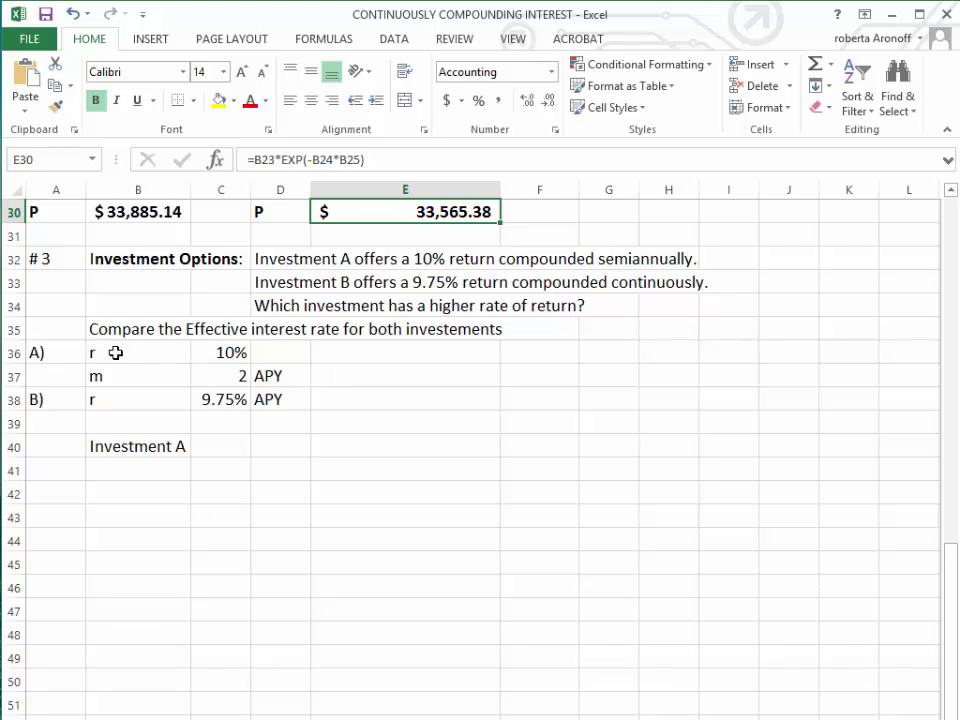
Insert =EFFECT(C36,C37) in E37 for Investment A's APY, returning 0.1025
left_click(323, 376)
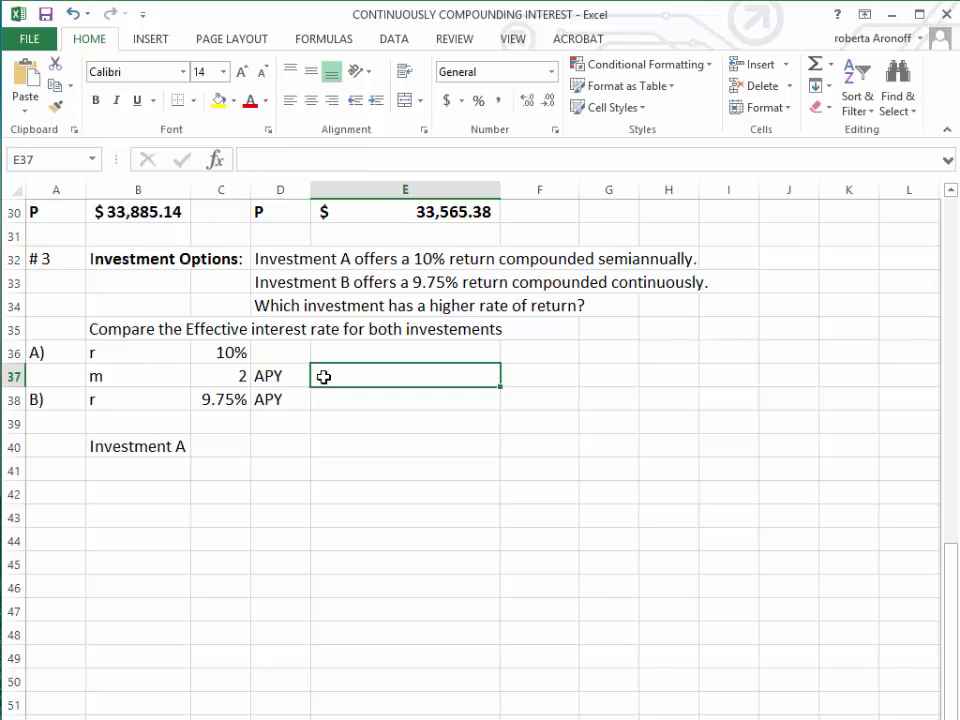
left_click(323, 39)
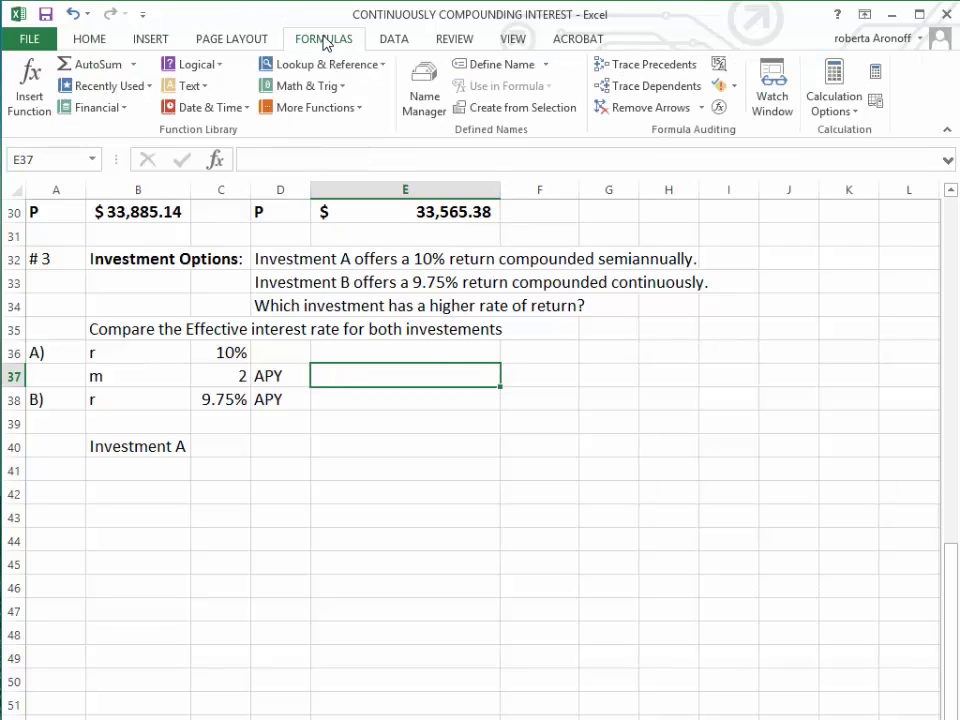
left_click(105, 107)
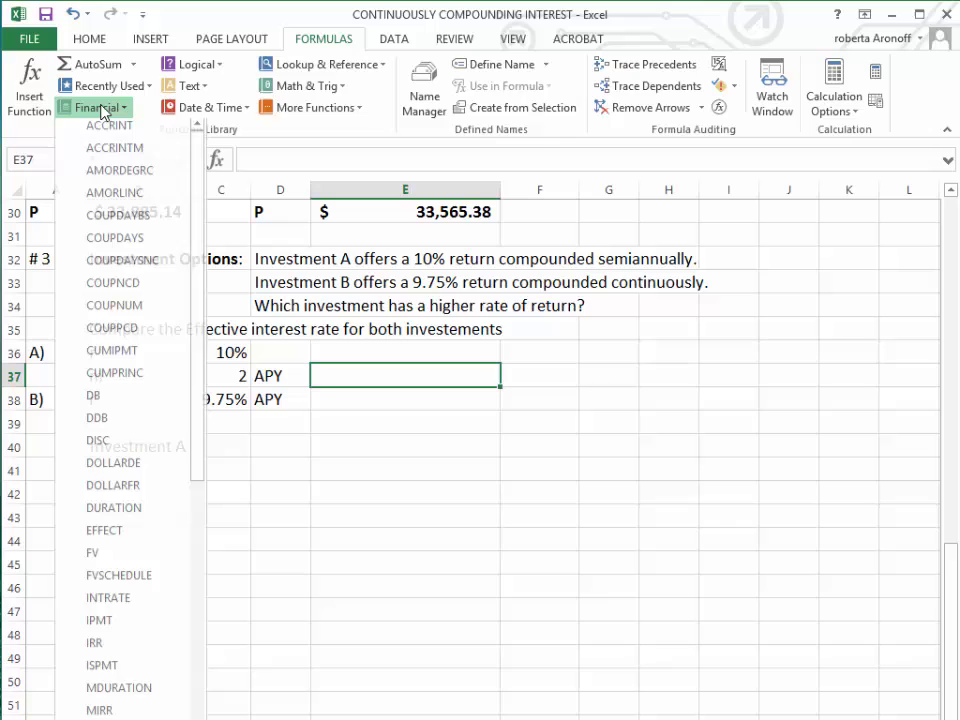
left_click(104, 538)
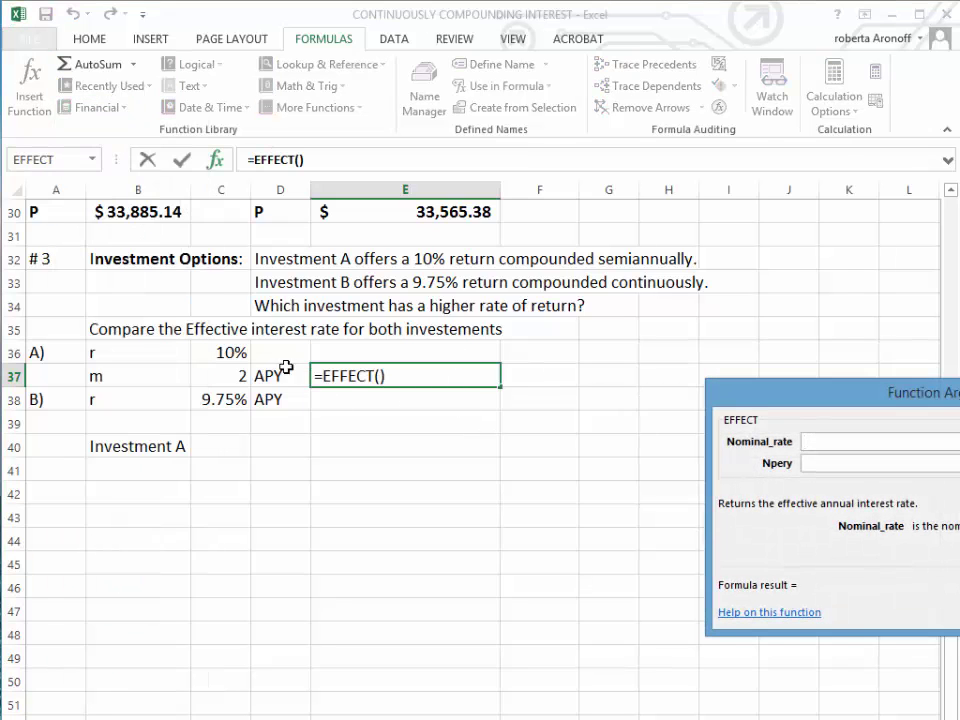
left_click(226, 352)
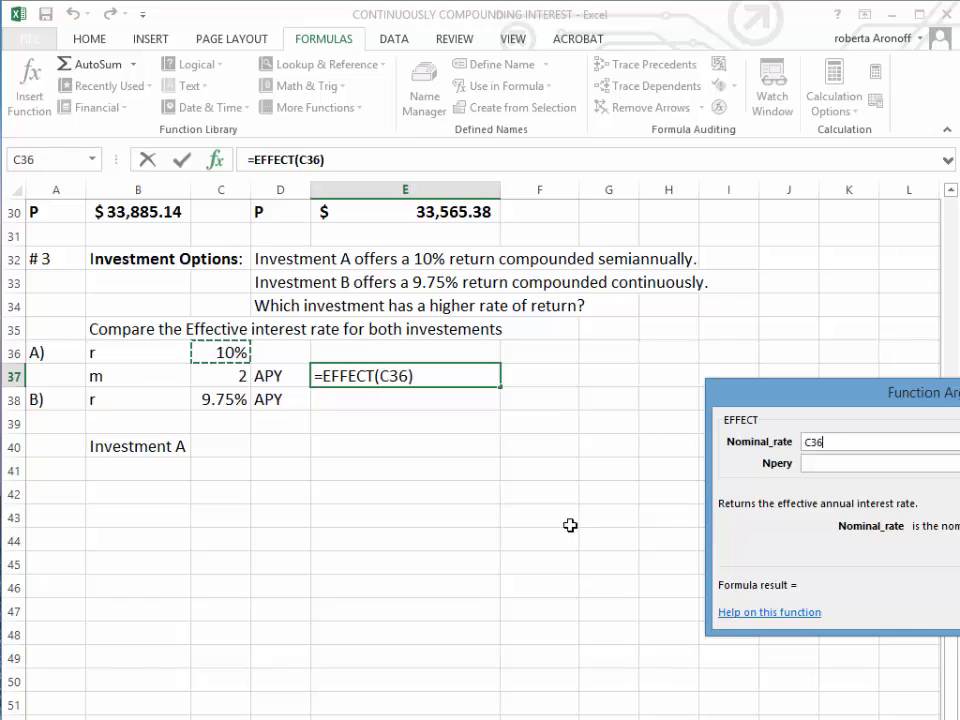
left_click(832, 465)
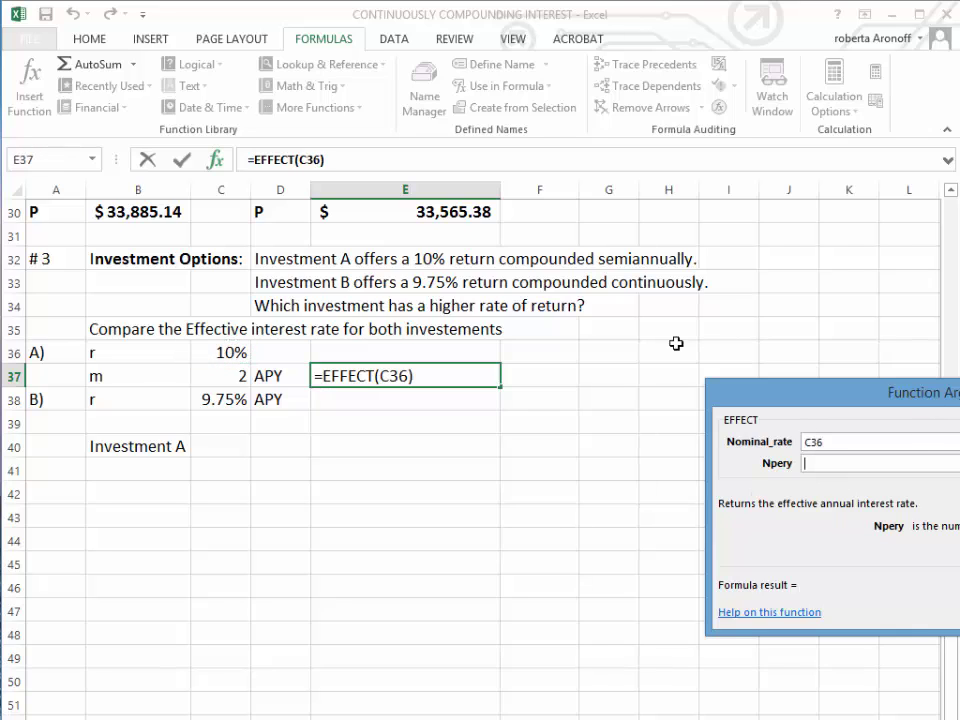
left_click(219, 376)
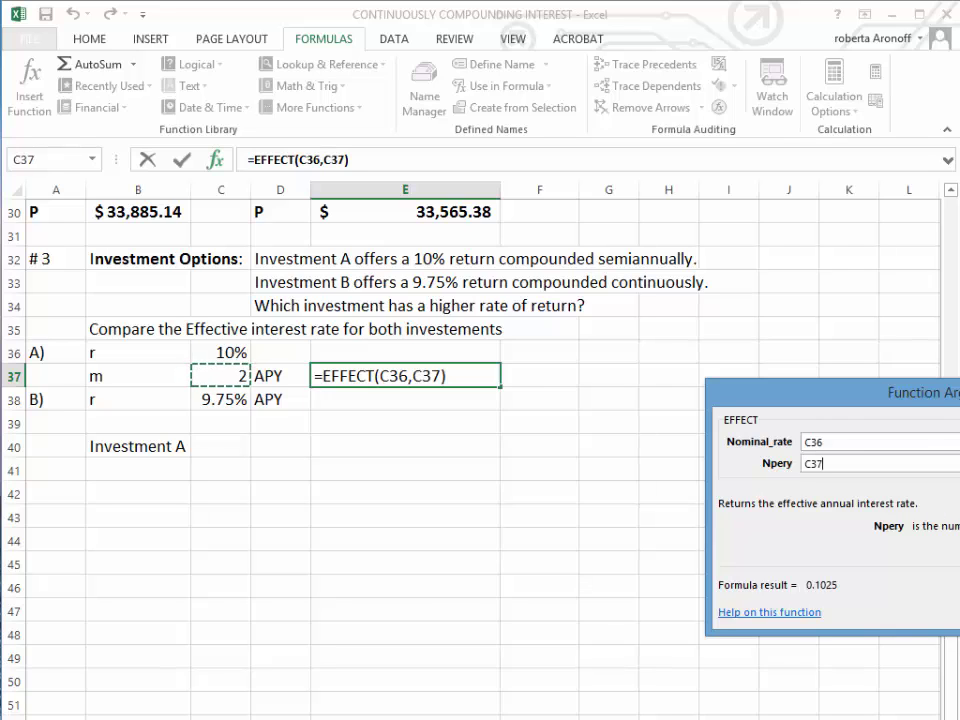
left_click_drag(830, 392, 810, 327)
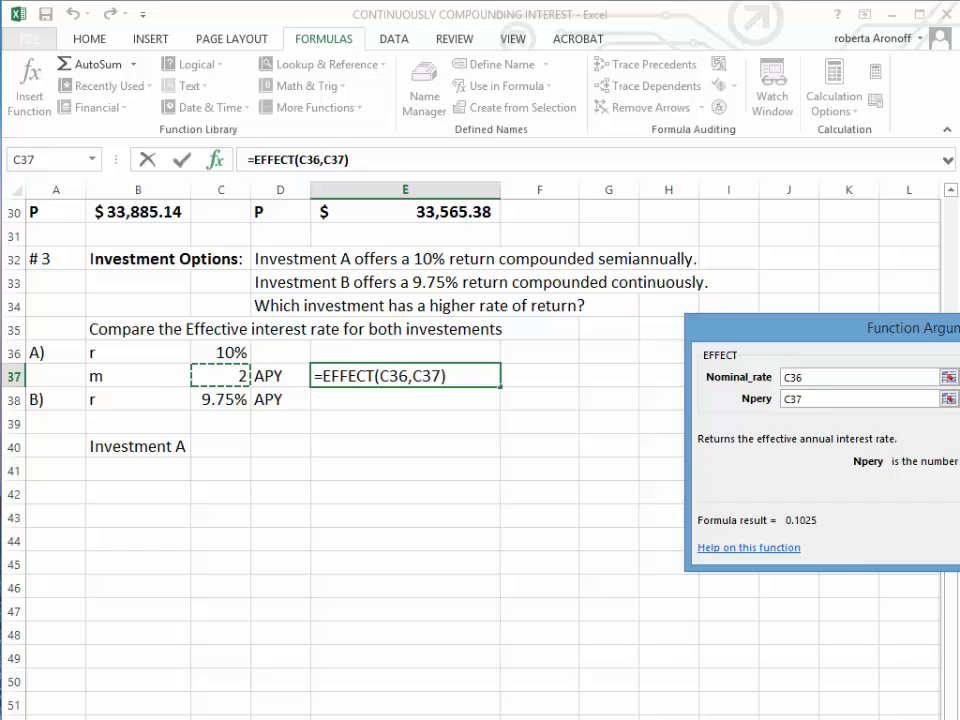
key("Return")
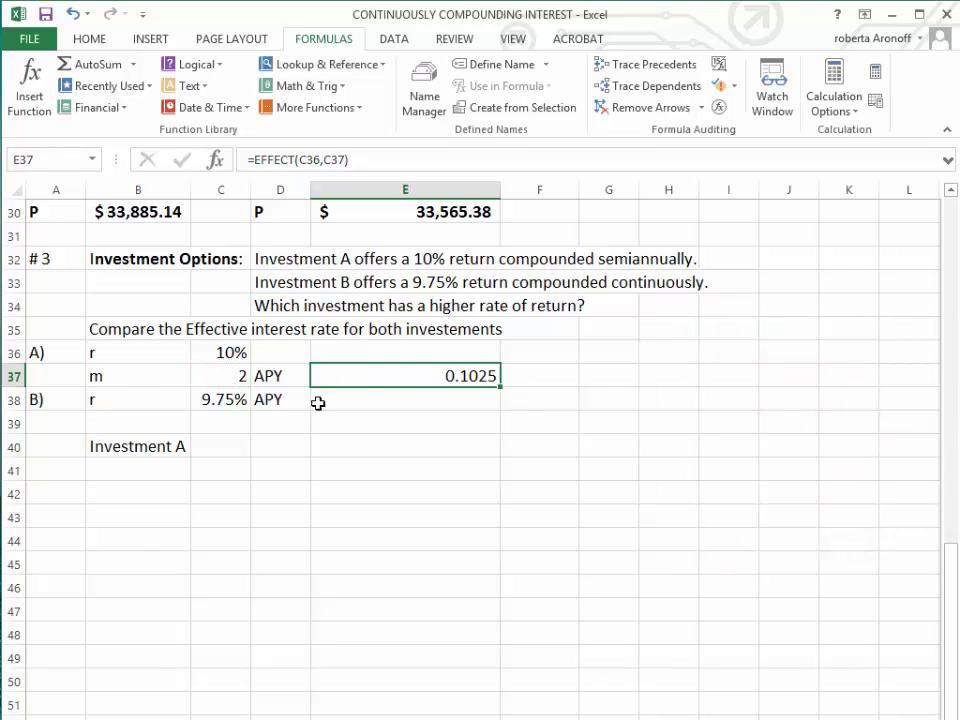
Enter =EXP(C38)-1 in E38 for Investment B's APY
left_click(324, 403)
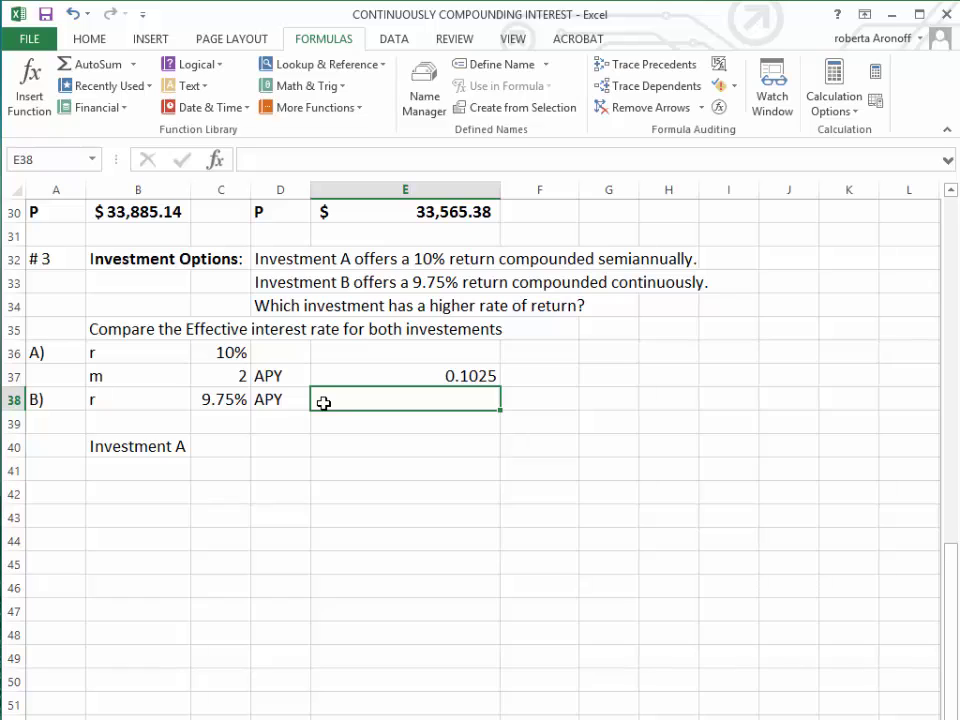
type("=")
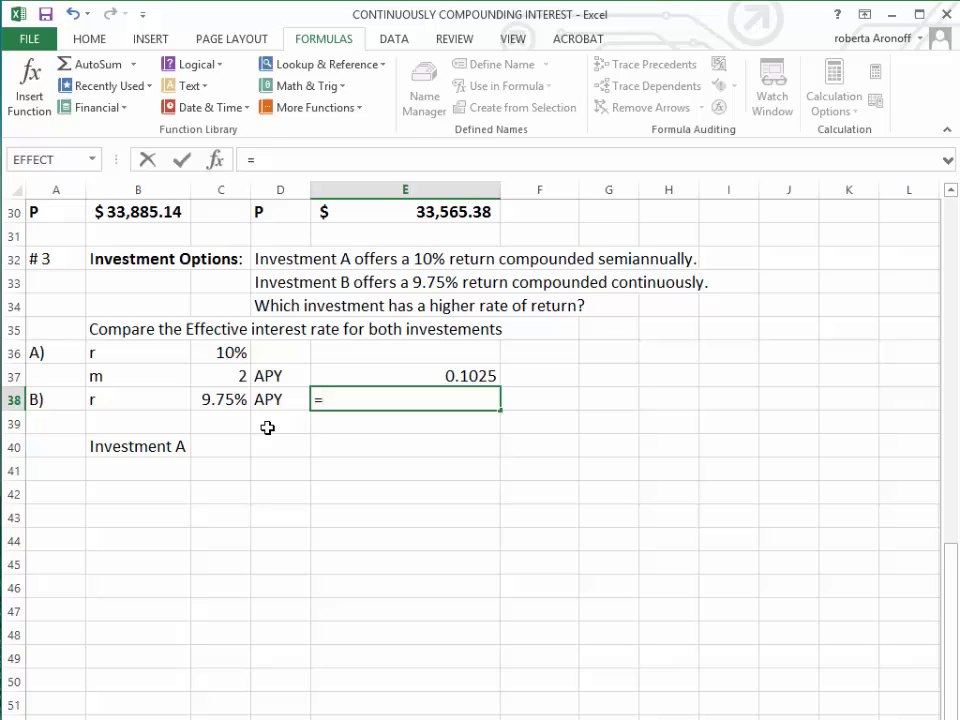
type("e")
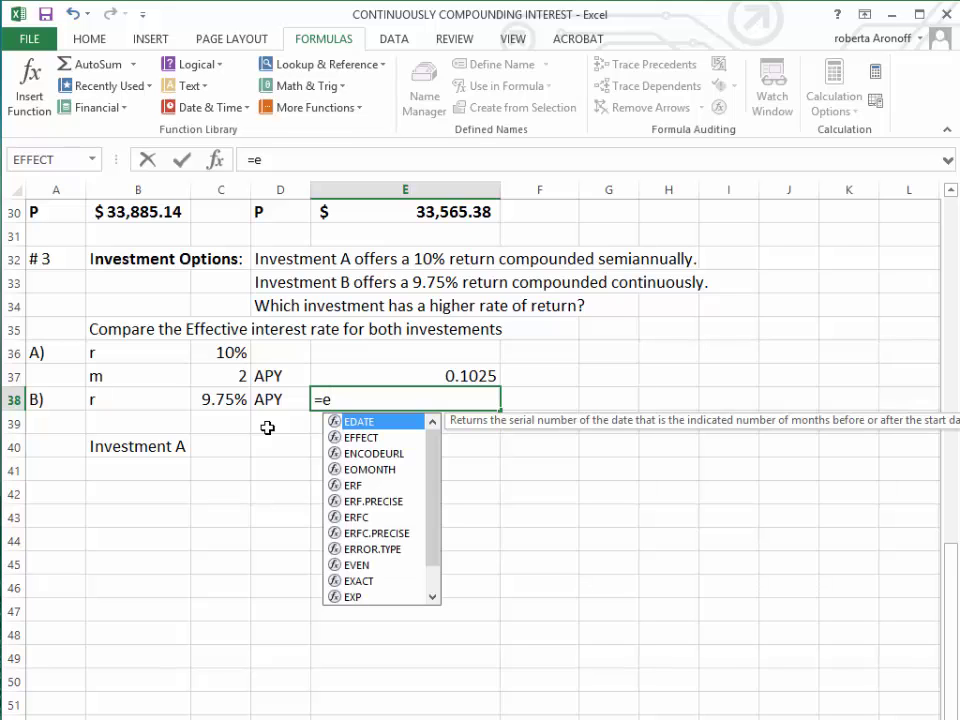
type("x")
double_click(348, 438)
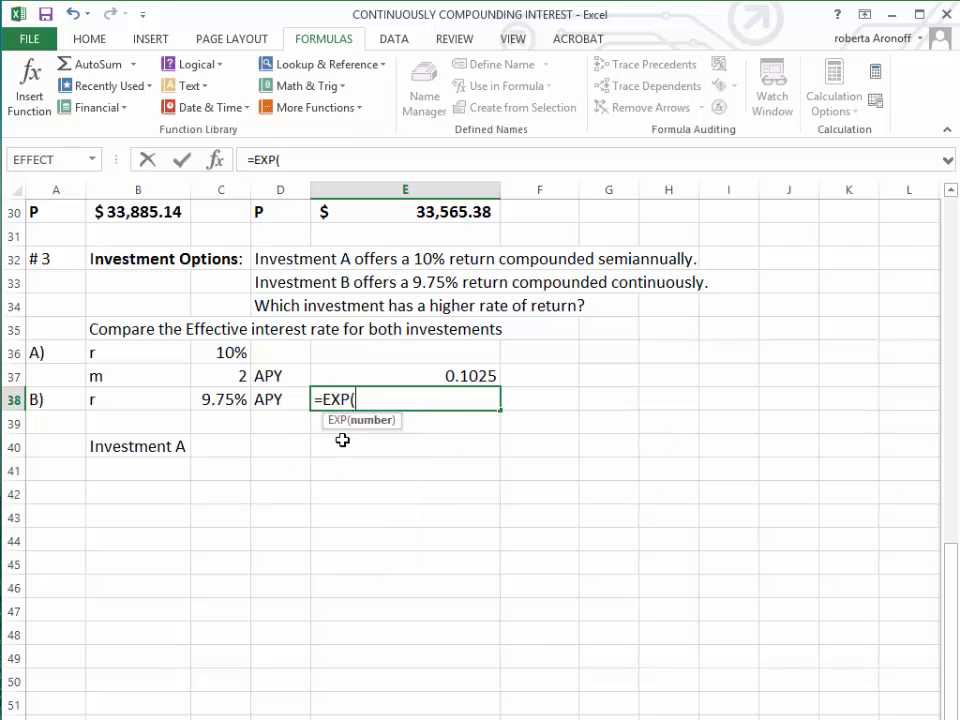
left_click(204, 400)
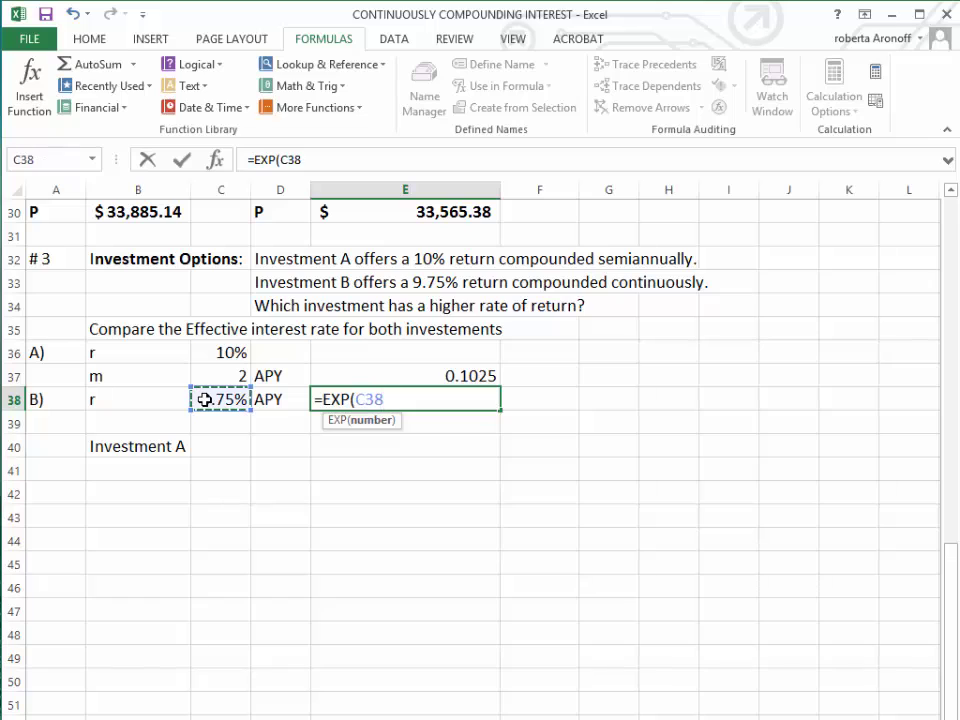
type(")")
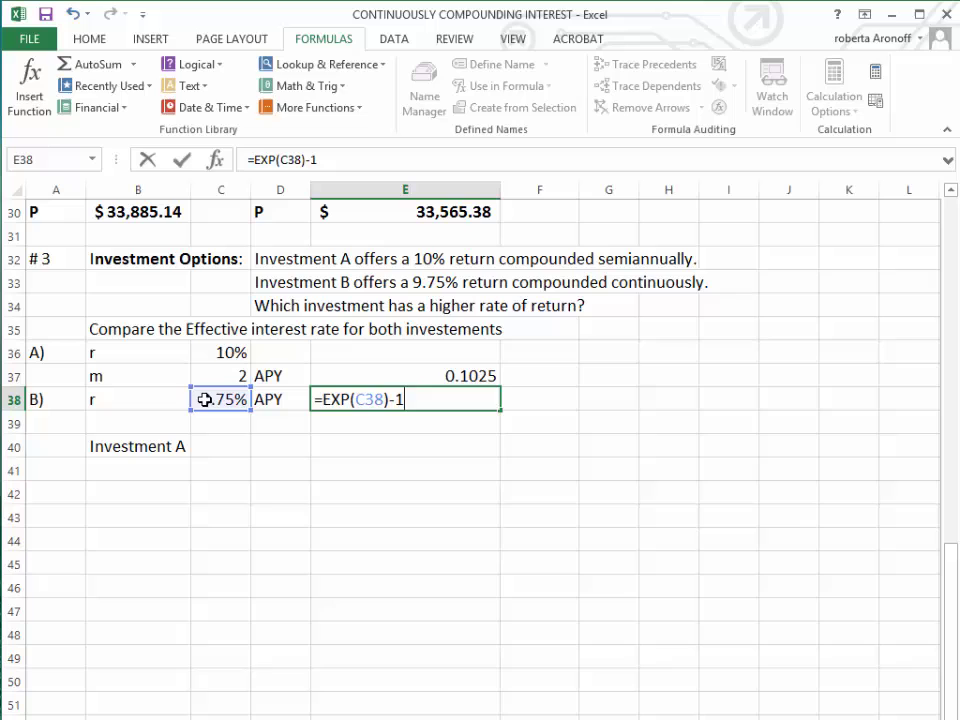
type("-1")
key("Return")
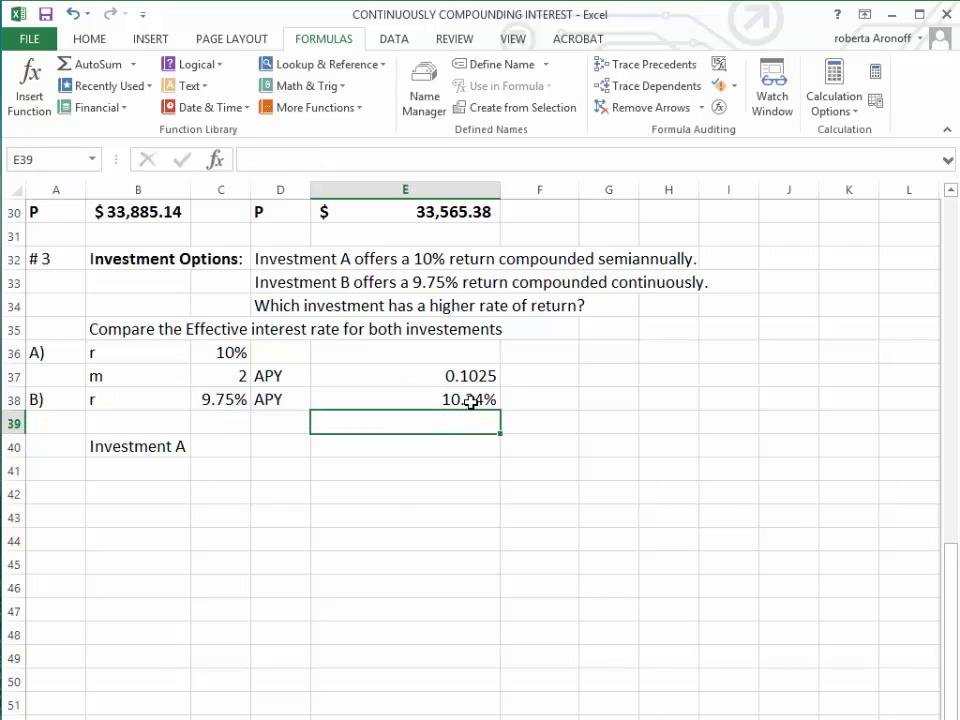
Set E38's number format to General so it shows 0.102411442
left_click(438, 403)
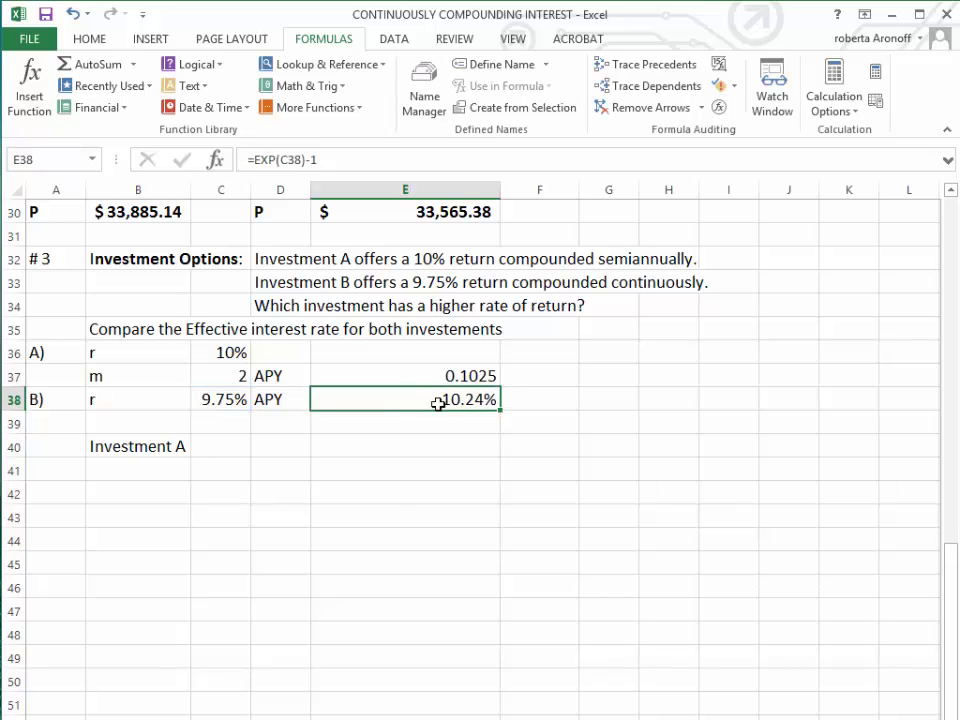
left_click(80, 40)
left_click(552, 72)
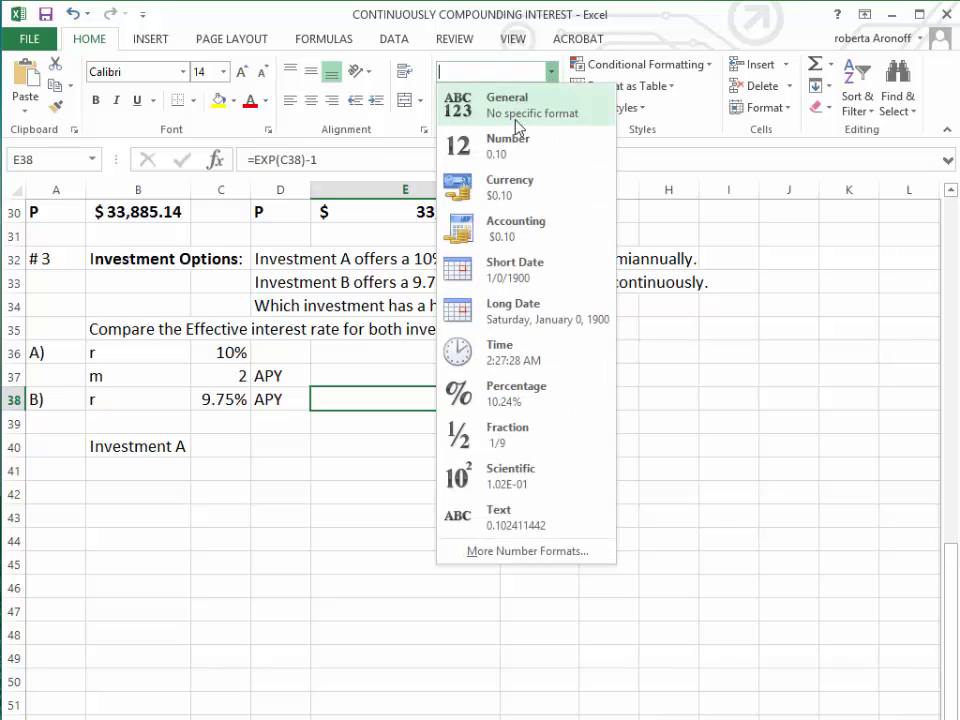
left_click(510, 113)
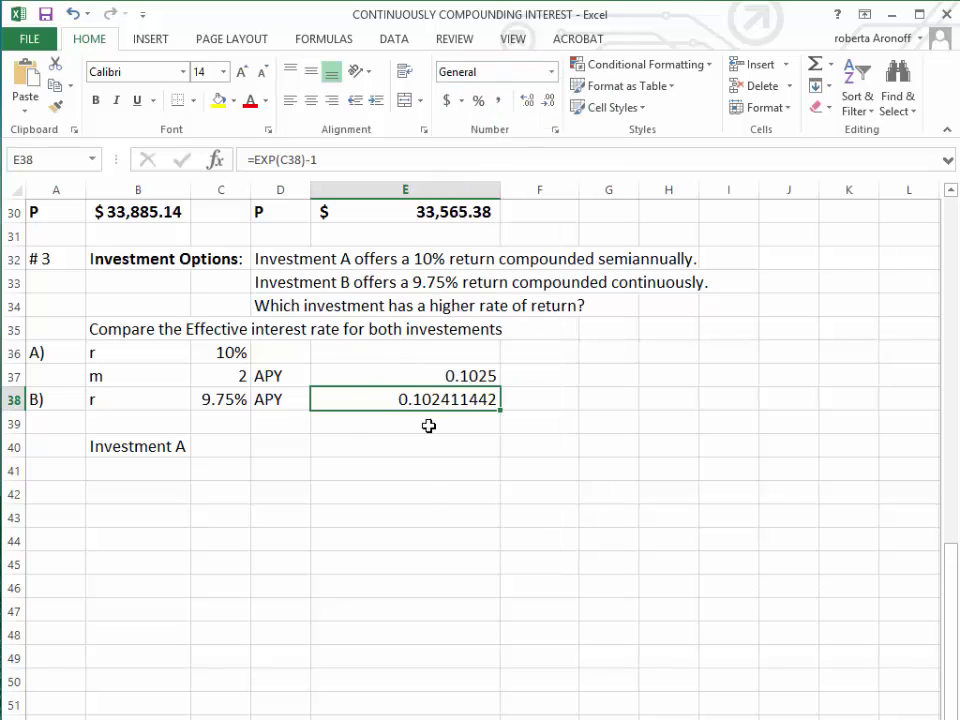
Enter =E37 in F37 and =E38 in F38 to mirror both APYs
left_click(435, 378)
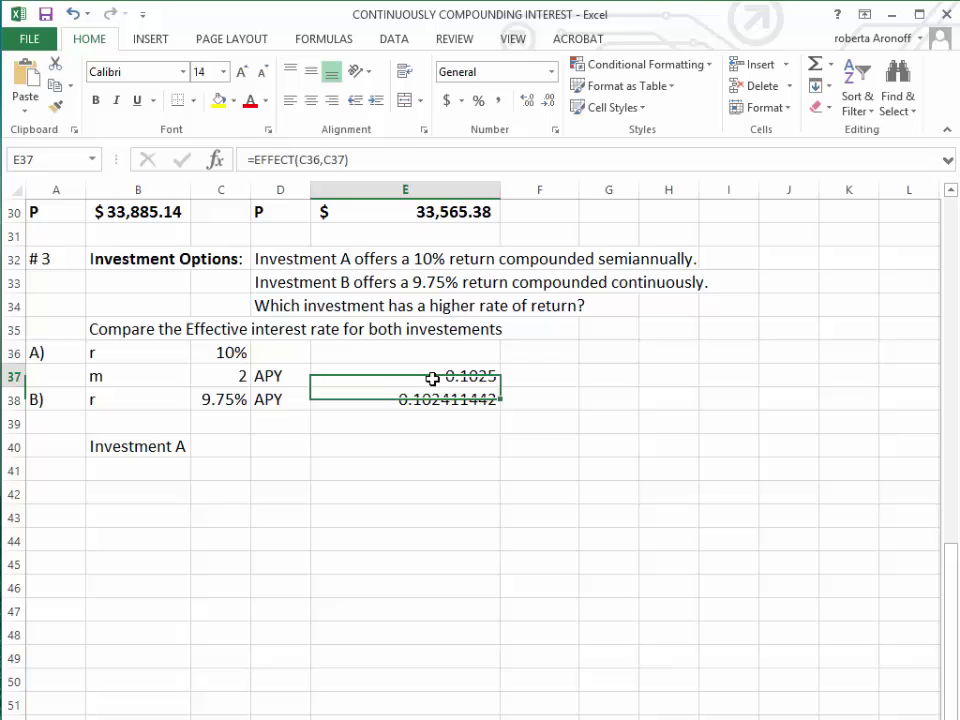
left_click(505, 376)
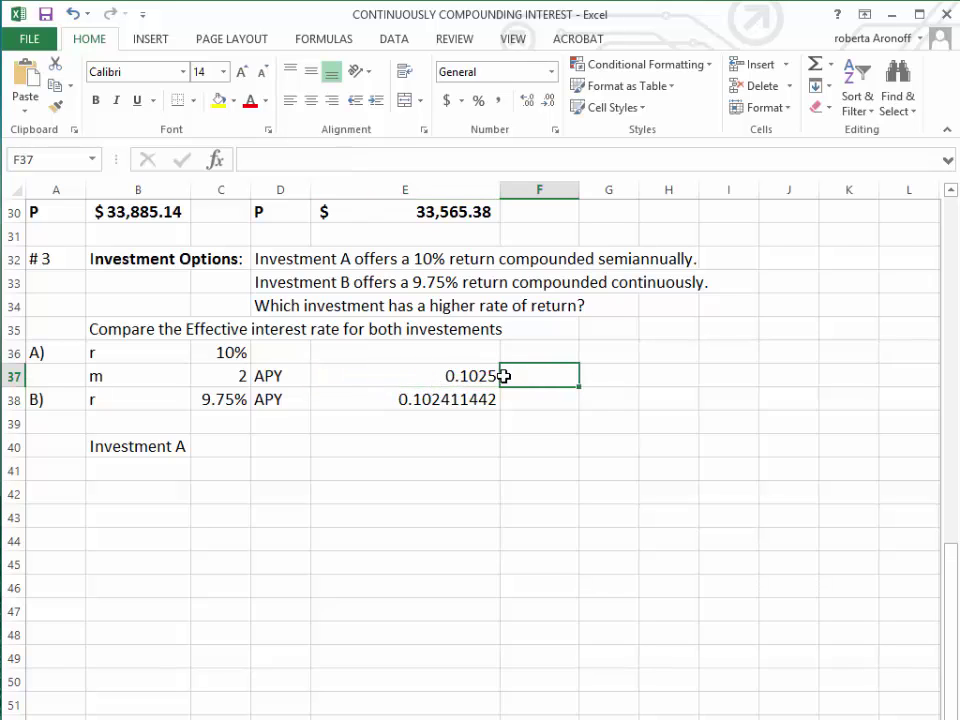
type("=")
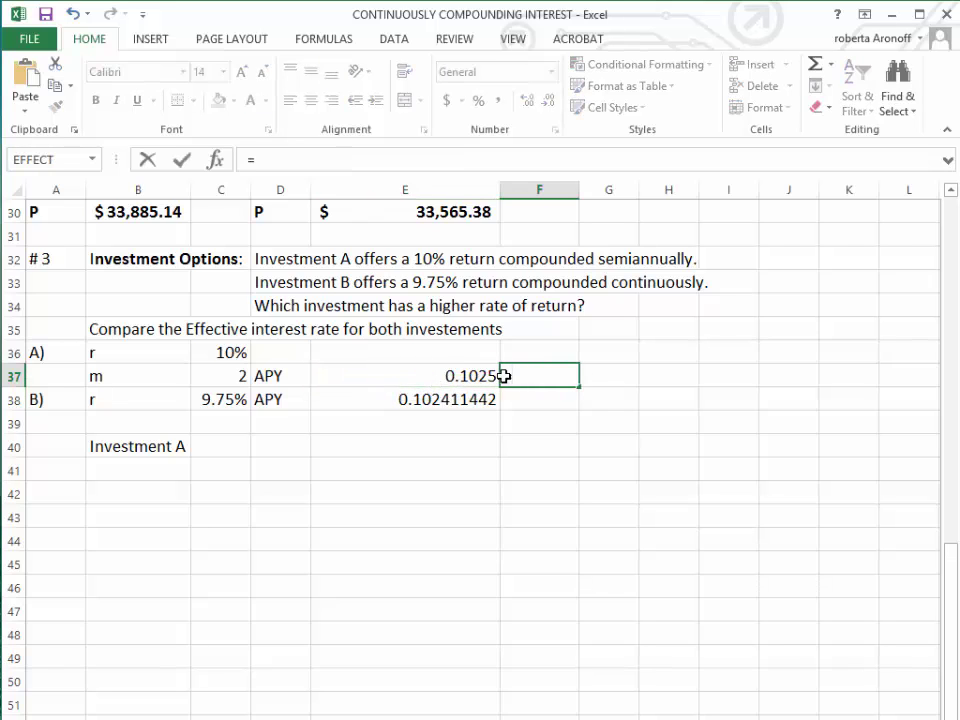
left_click(447, 373)
key("Return")
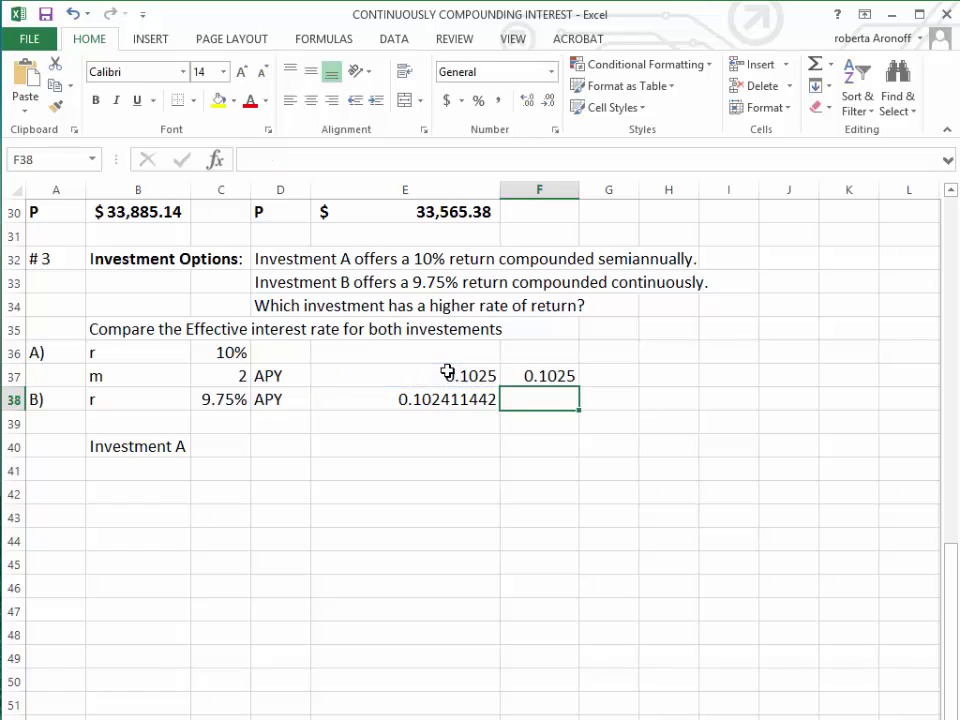
left_click(447, 400)
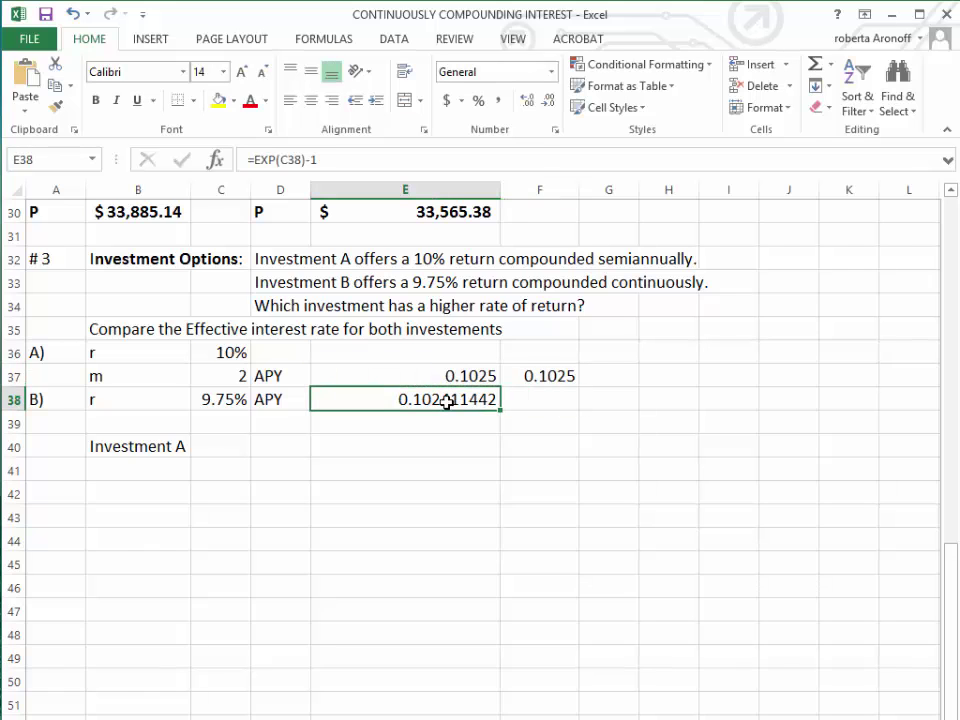
left_click(535, 402)
type("=")
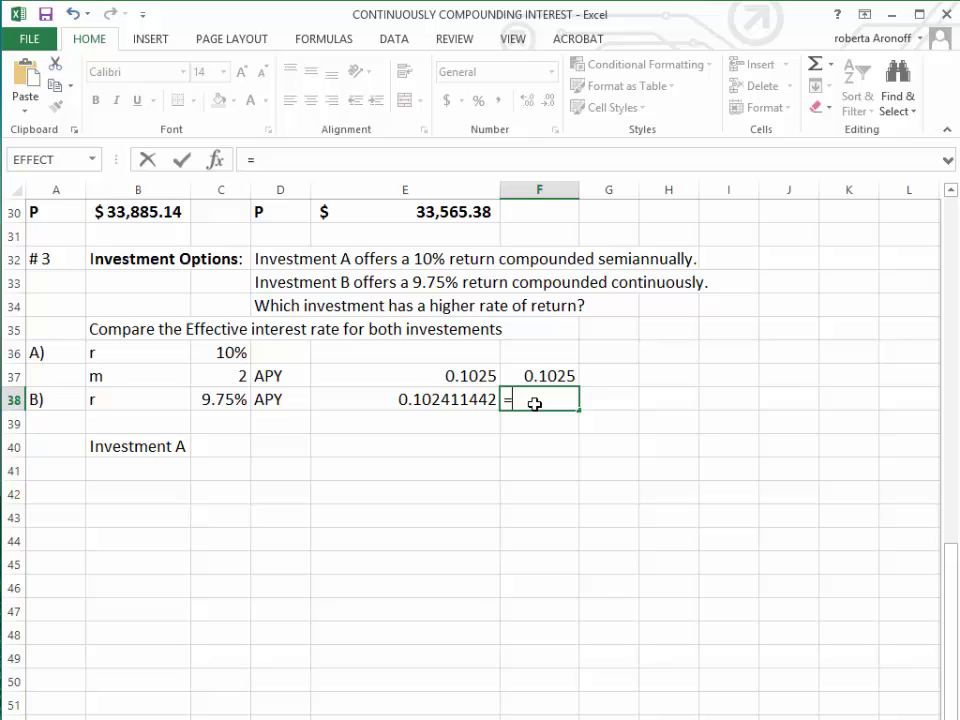
left_click(461, 404)
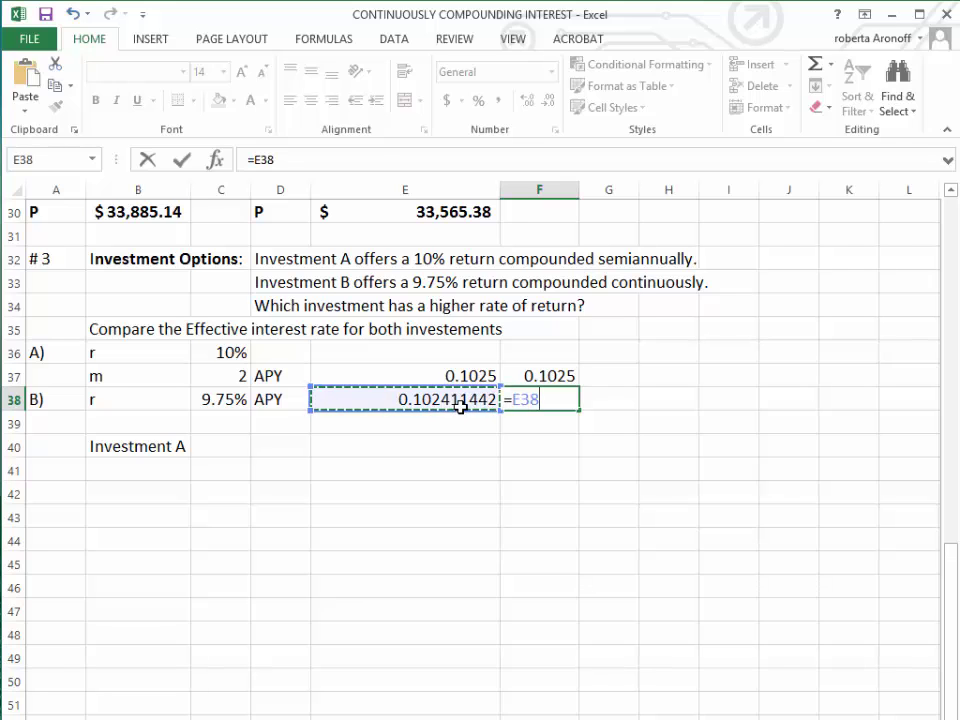
key("Return")
Format F37:F38 as percentages with five decimals and widen column F to fit
left_click_drag(521, 376, 527, 399)
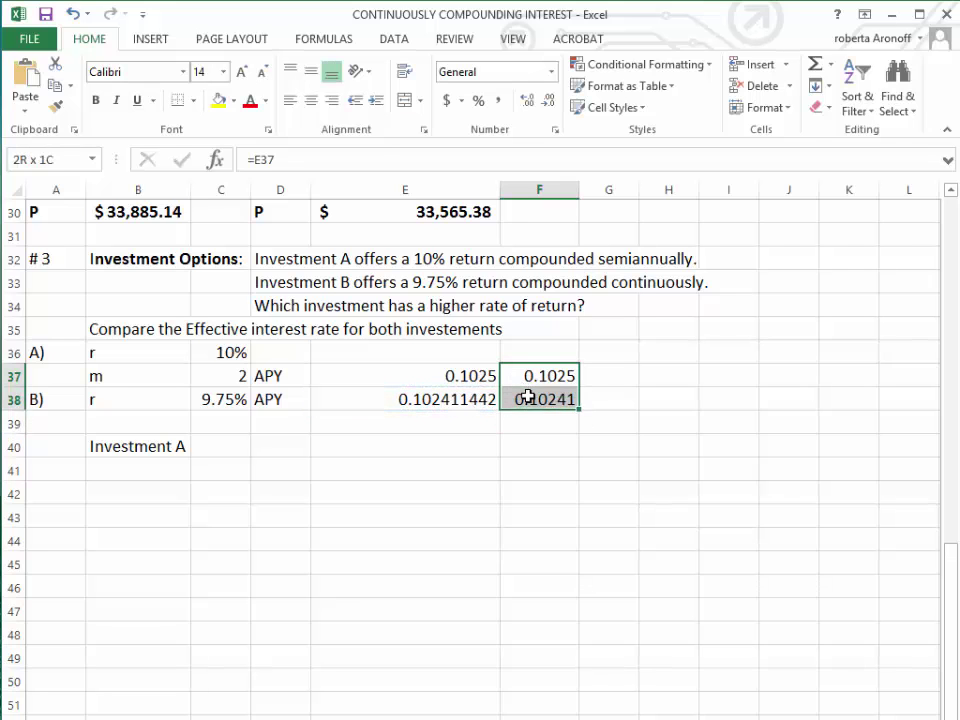
left_click(478, 100)
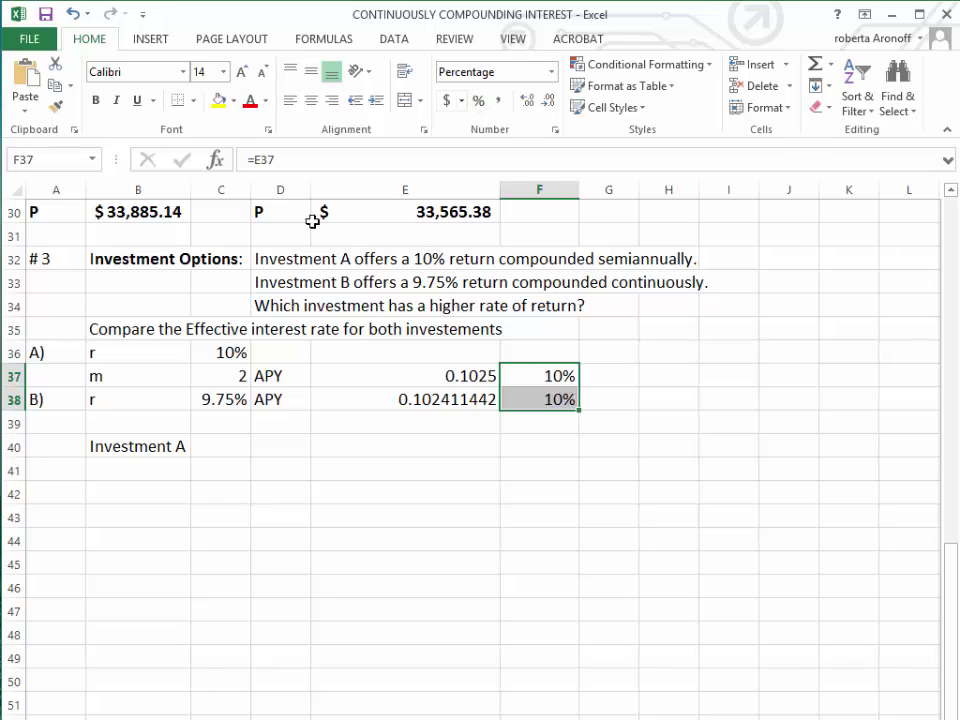
left_click(526, 101)
left_click(526, 101)
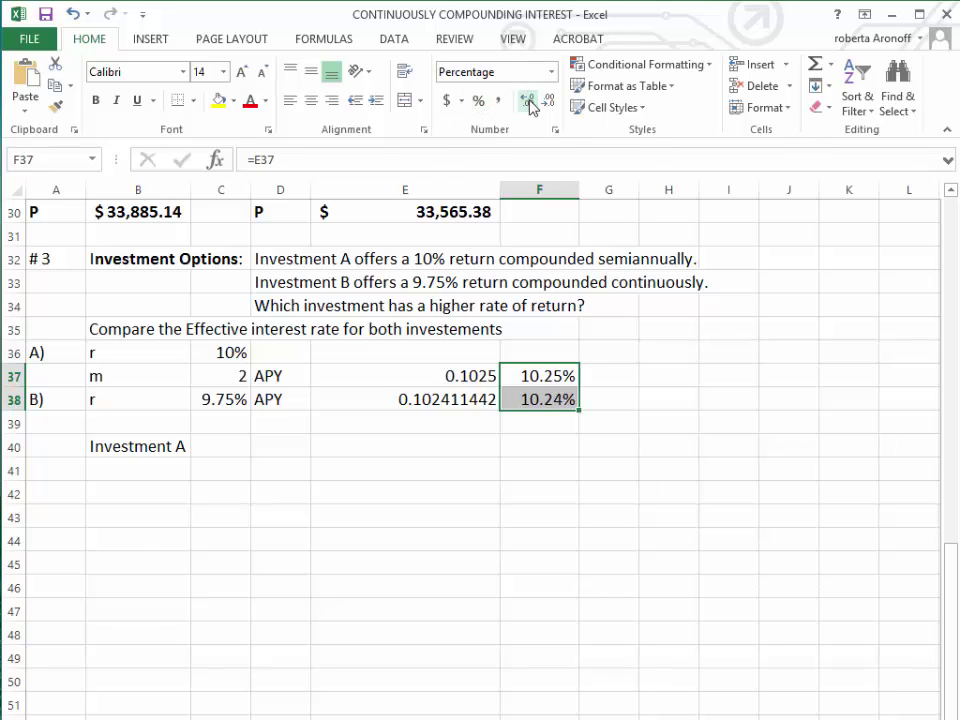
left_click(527, 102)
left_click(528, 102)
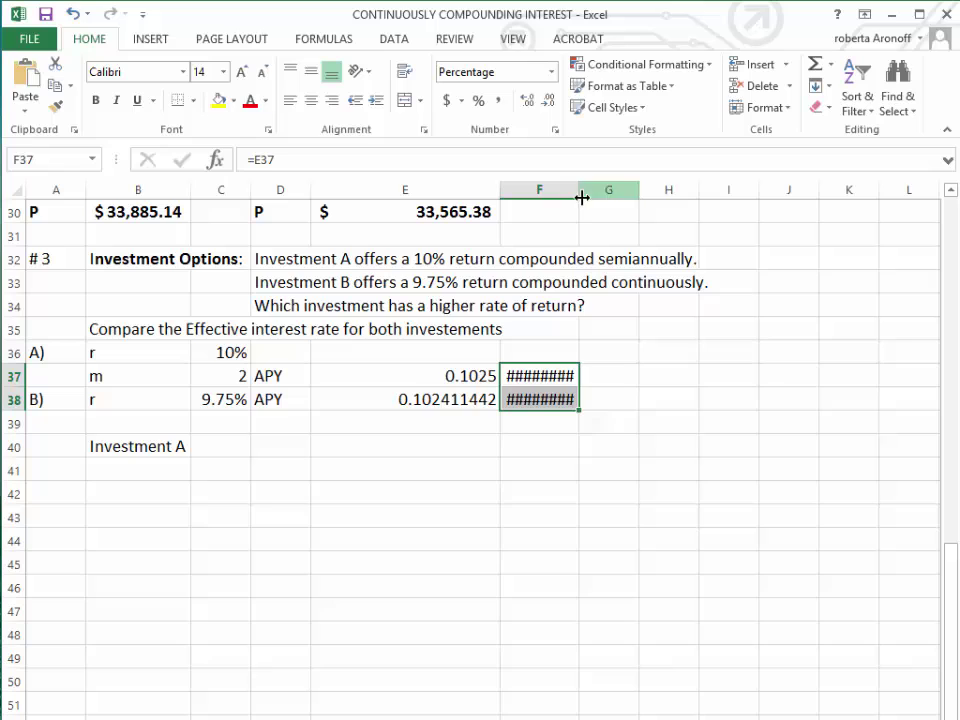
left_click_drag(575, 189, 634, 190)
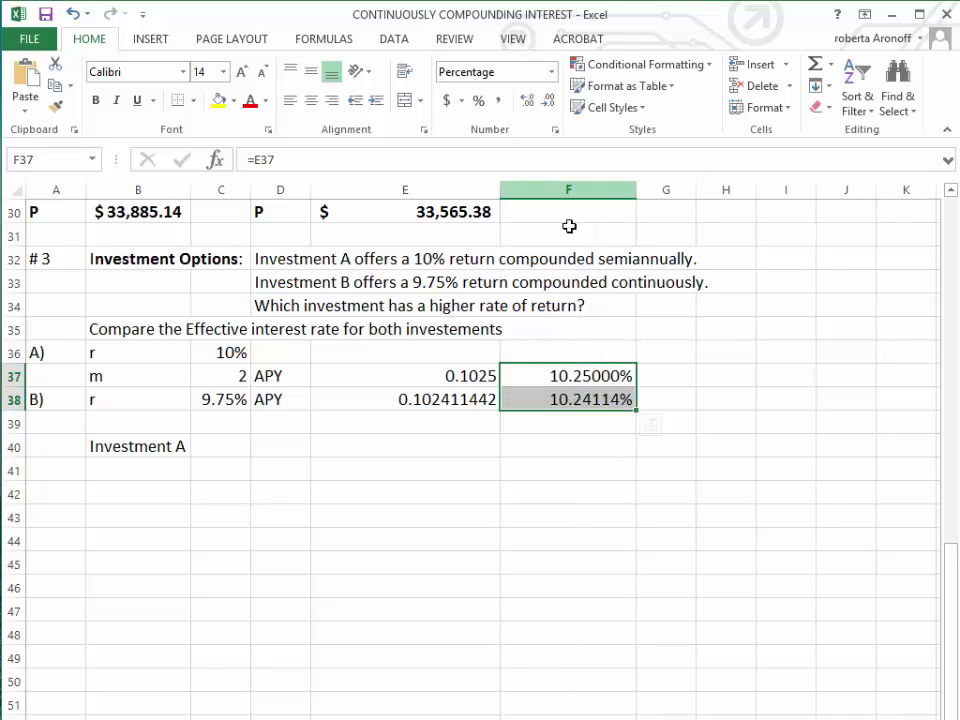
Type 'is the better choice' in C40 beside the Investment A label
left_click(572, 440)
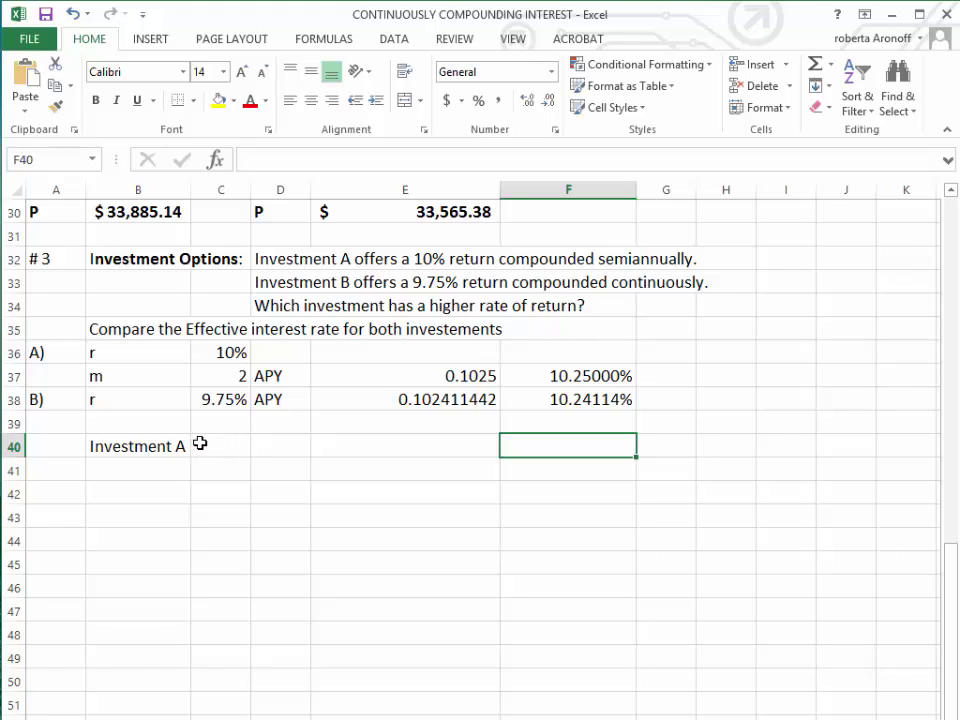
left_click(206, 447)
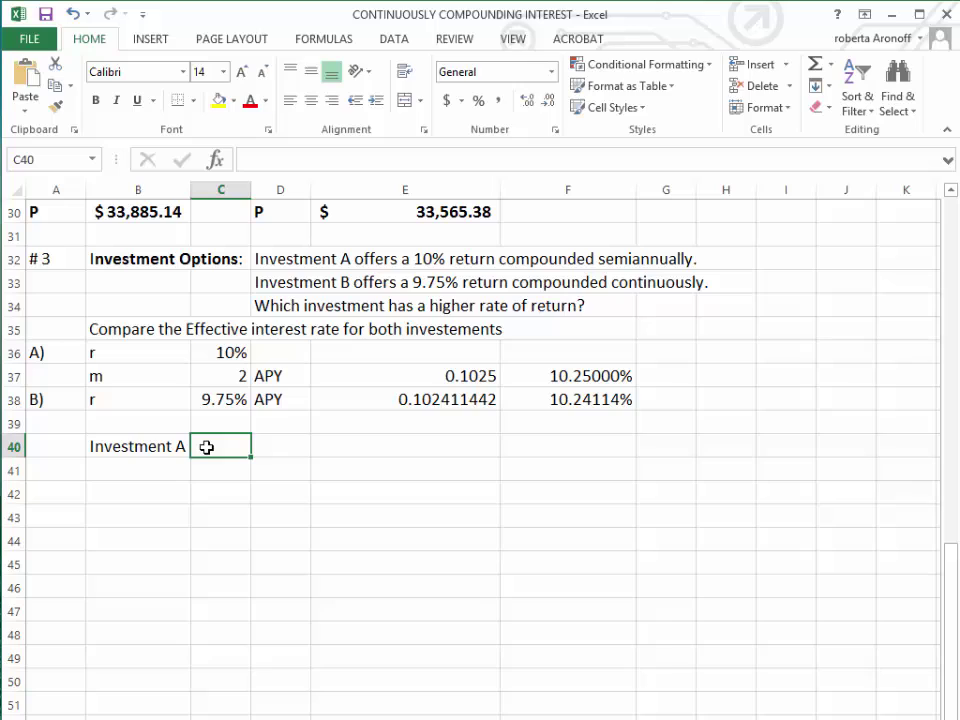
type("is the b")
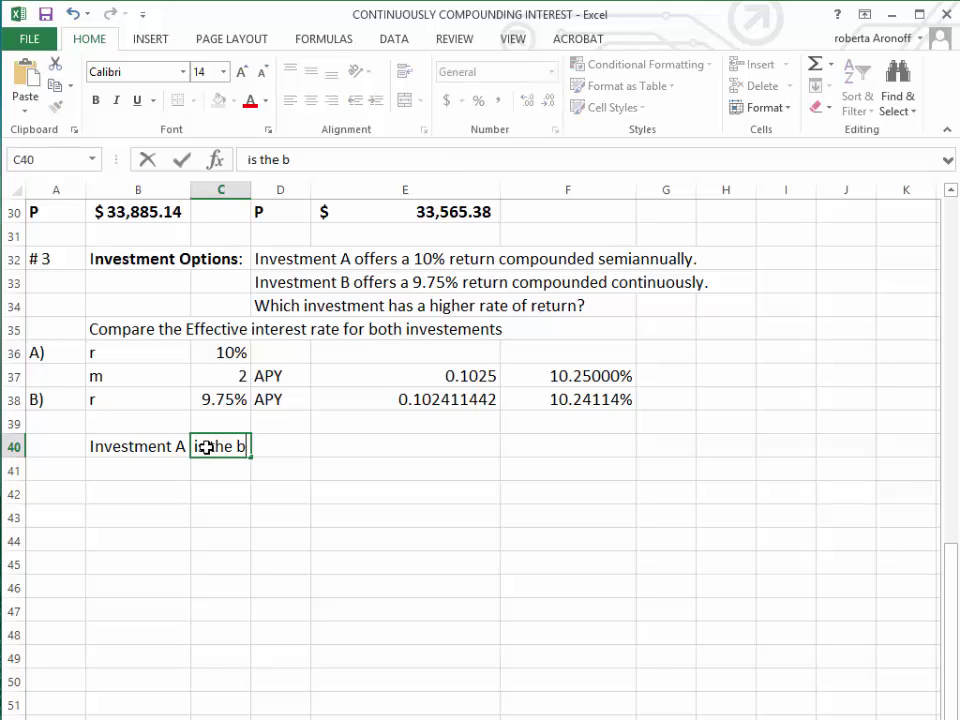
type("etter choi")
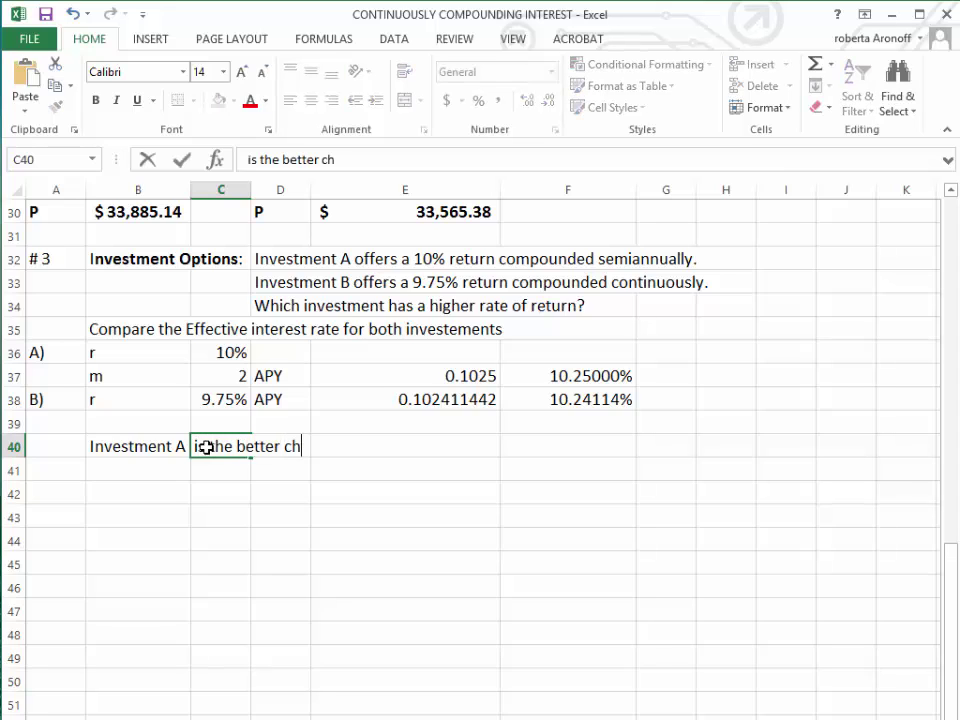